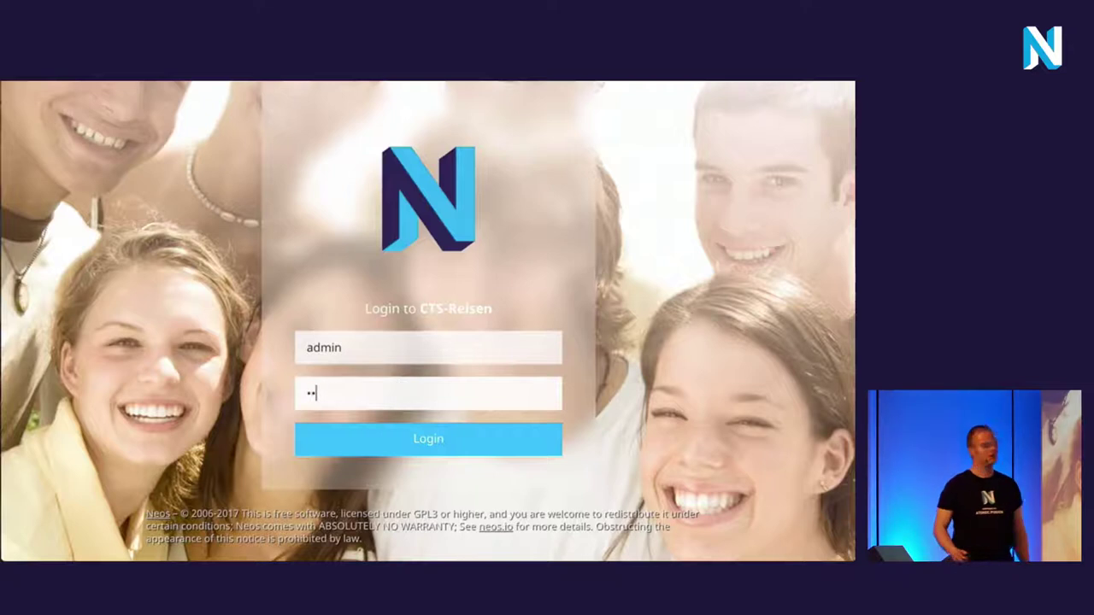
# - Sign in to the CTS-Reisen backend and go to Administration > Monocle
pyautogui.click(417, 437)
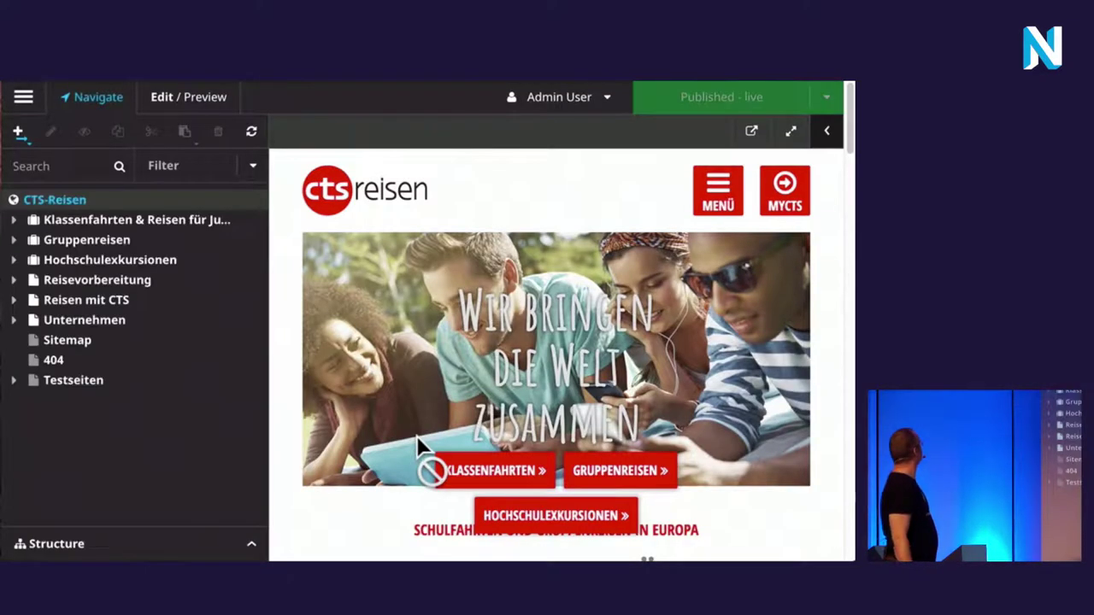
pyautogui.click(24, 97)
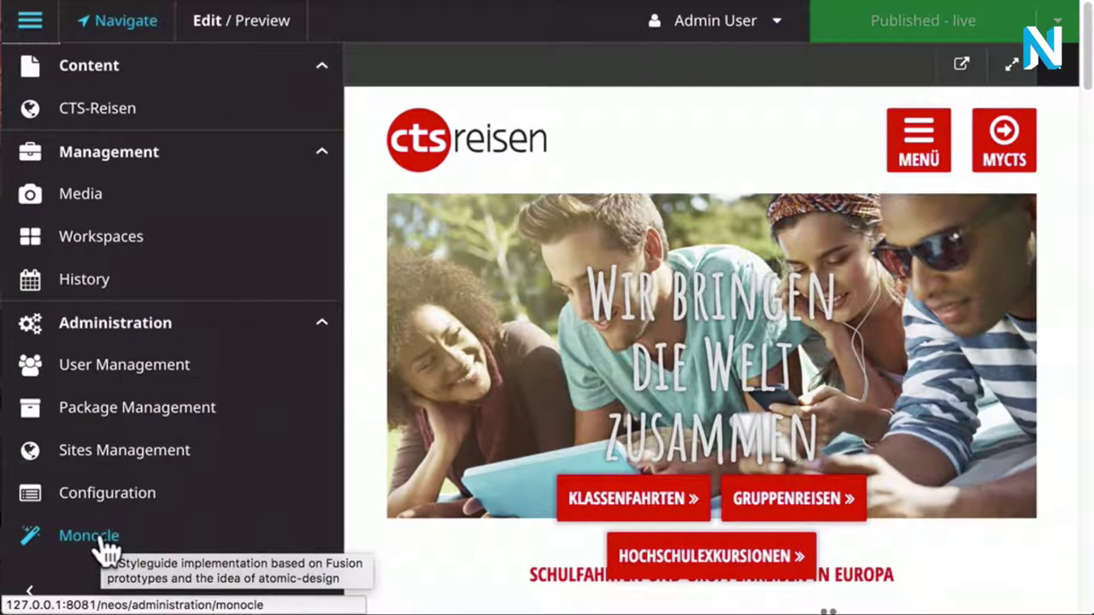
pyautogui.click(97, 536)
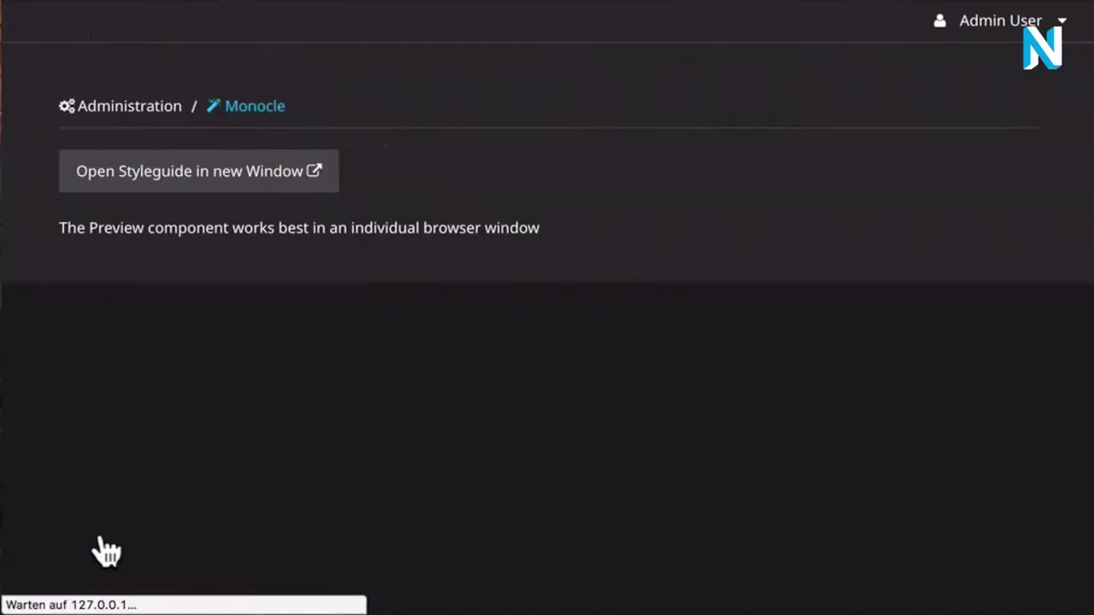
# - Launch the styleguide in a separate window and browse the Atom headline components
pyautogui.click(266, 178)
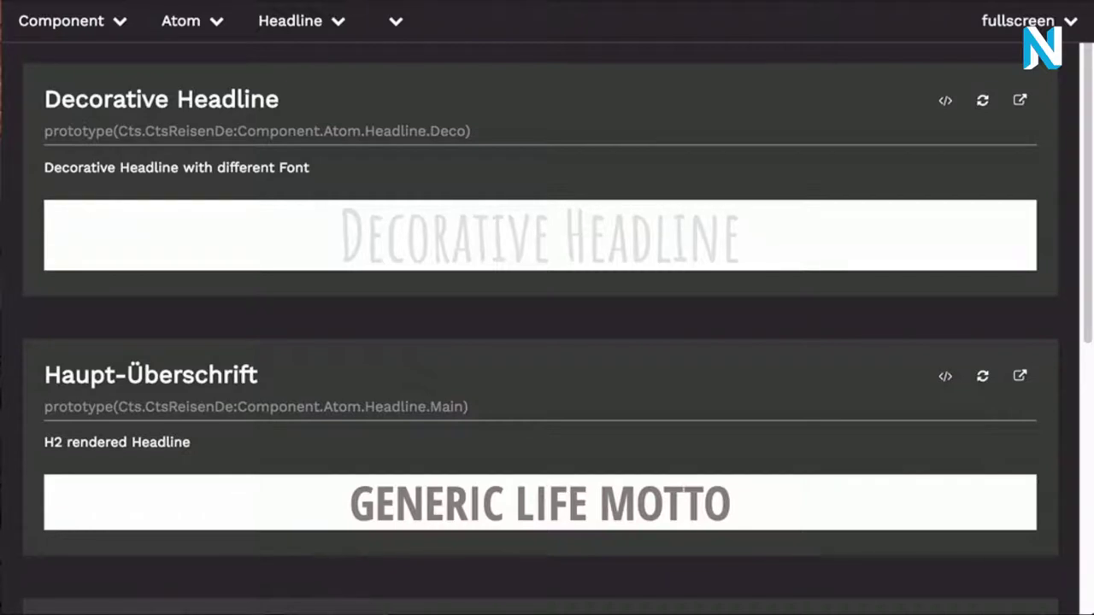
pyautogui.scroll(-1, 697, 240)
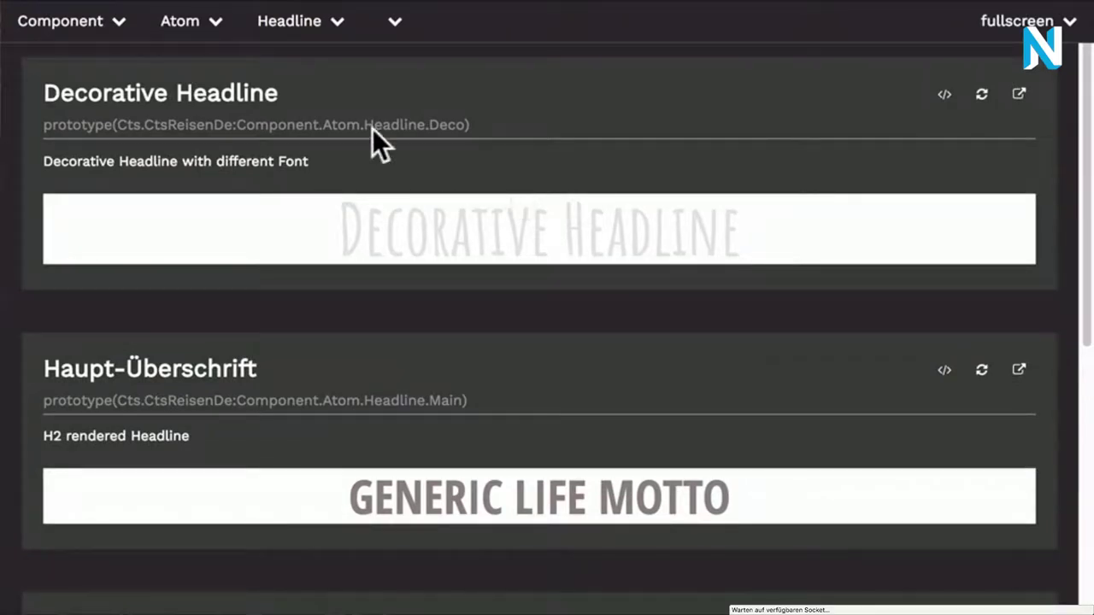
pyautogui.click(205, 24)
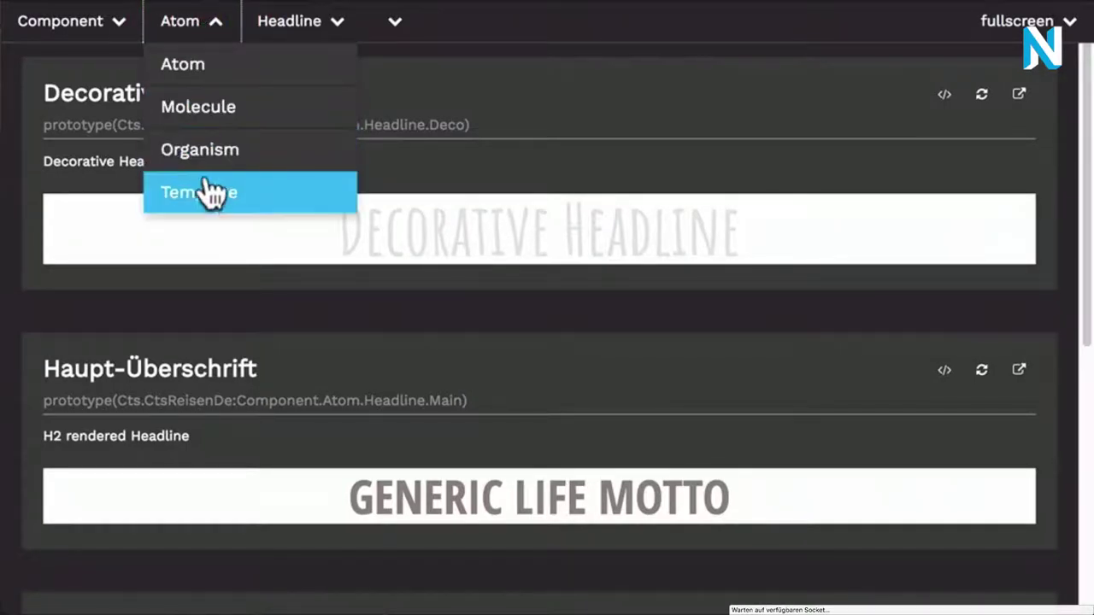
# - Switch to the Molecule level and preview the Introblock component
pyautogui.click(221, 106)
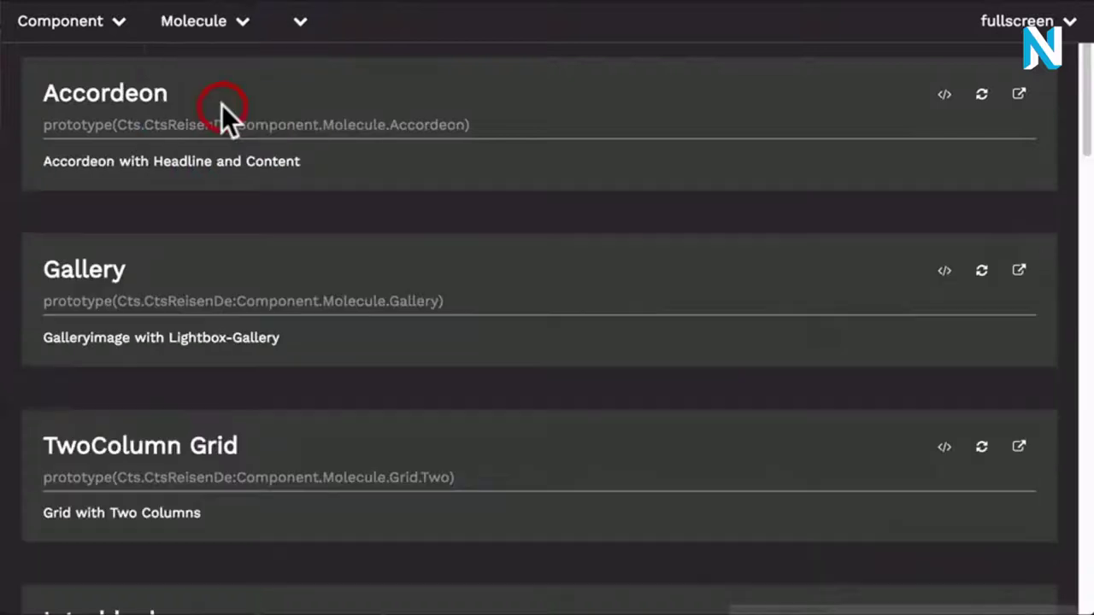
pyautogui.click(299, 31)
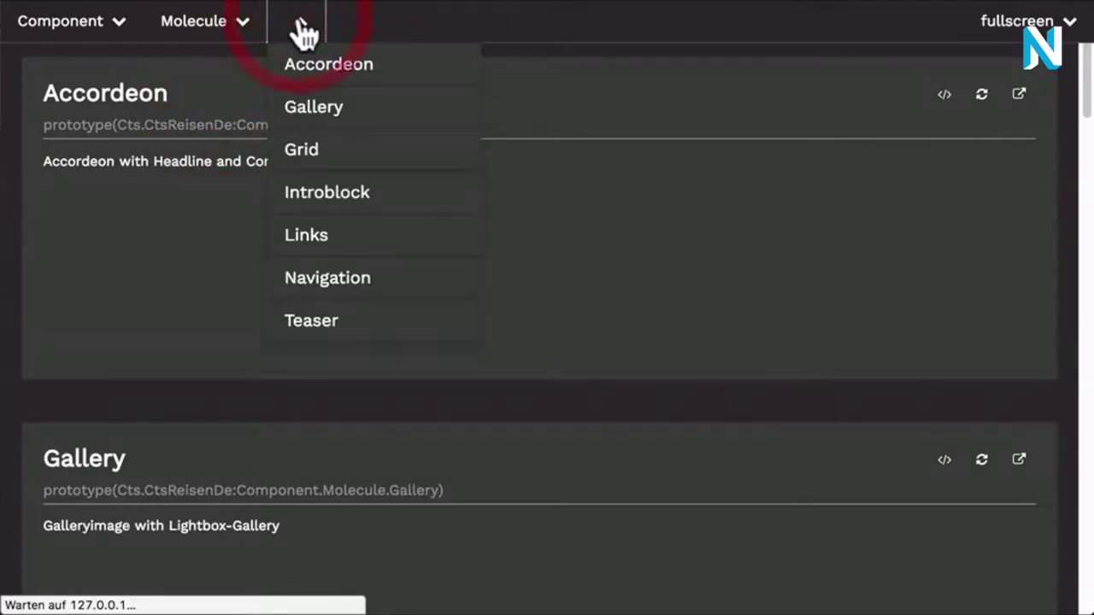
pyautogui.click(311, 195)
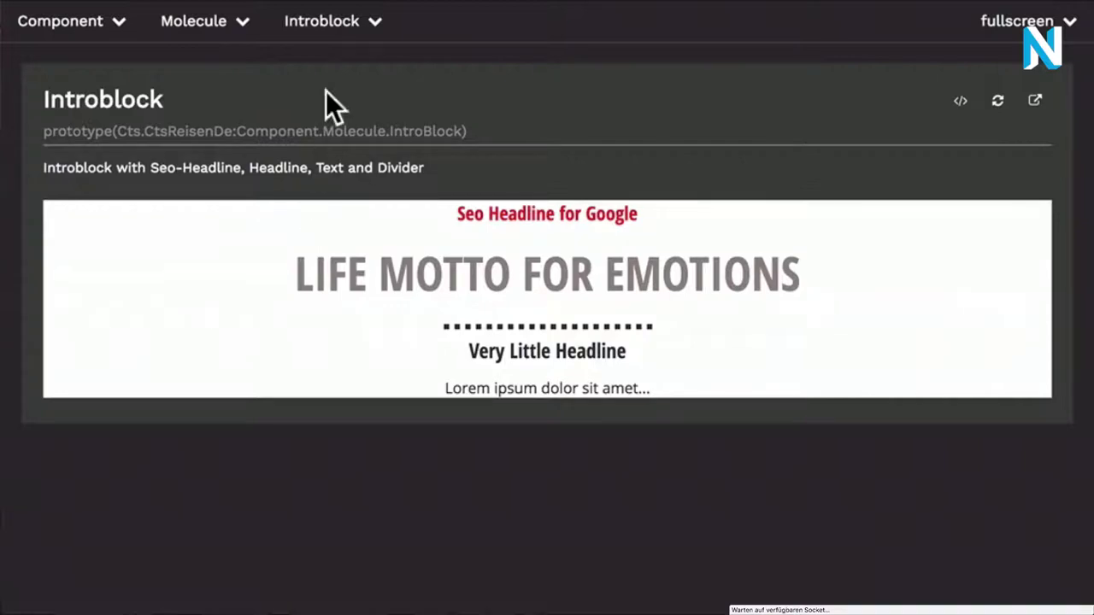
# - Preview the Molecule Navigation component and scroll through its red mega-menu
pyautogui.click(359, 34)
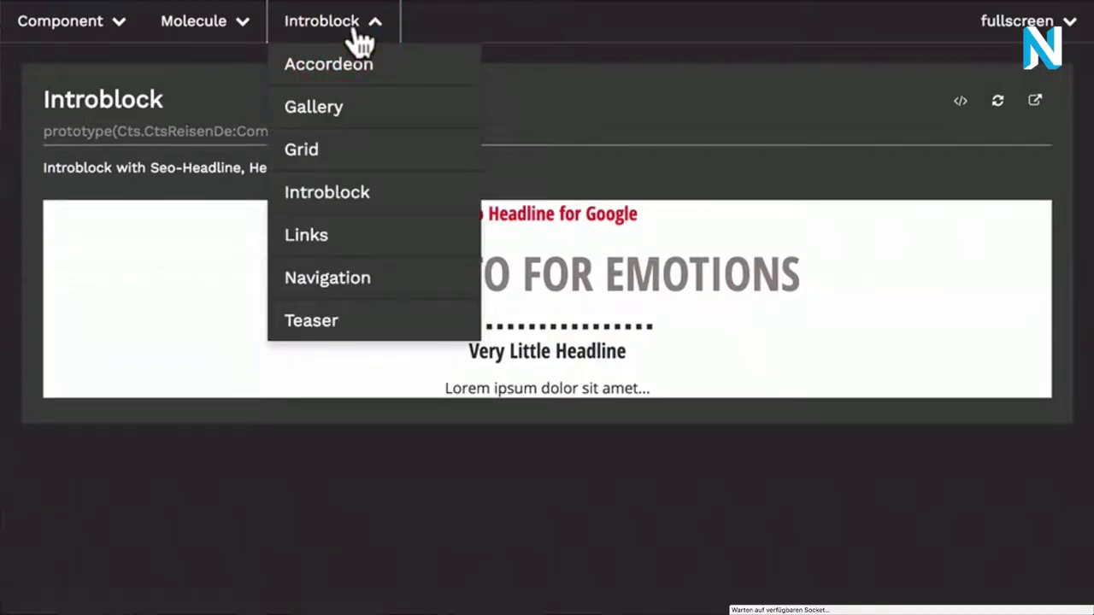
pyautogui.click(345, 265)
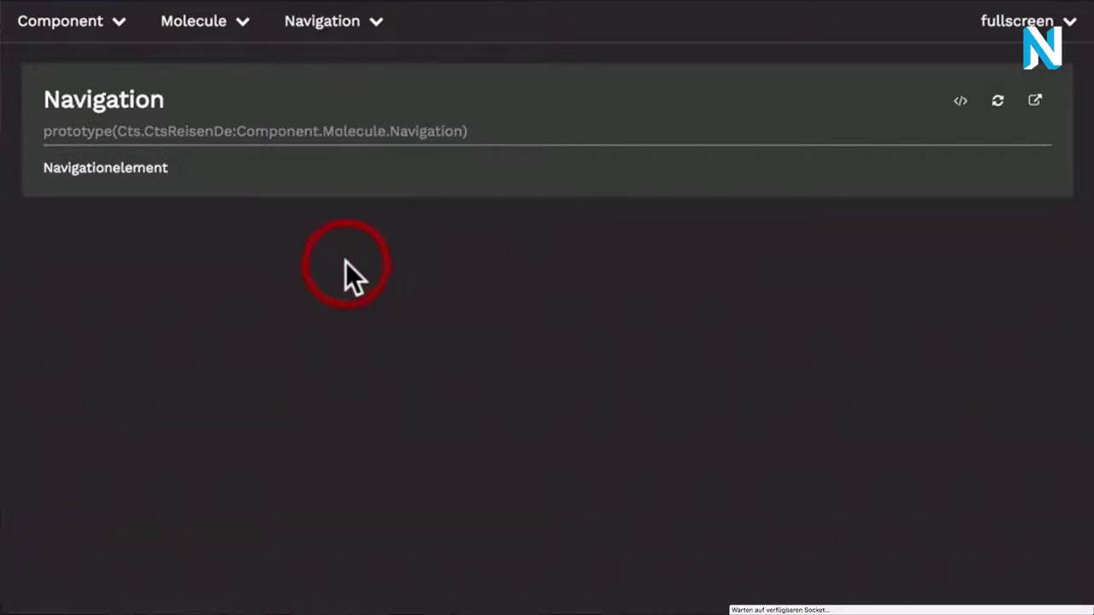
pyautogui.scroll(-1, 346, 261)
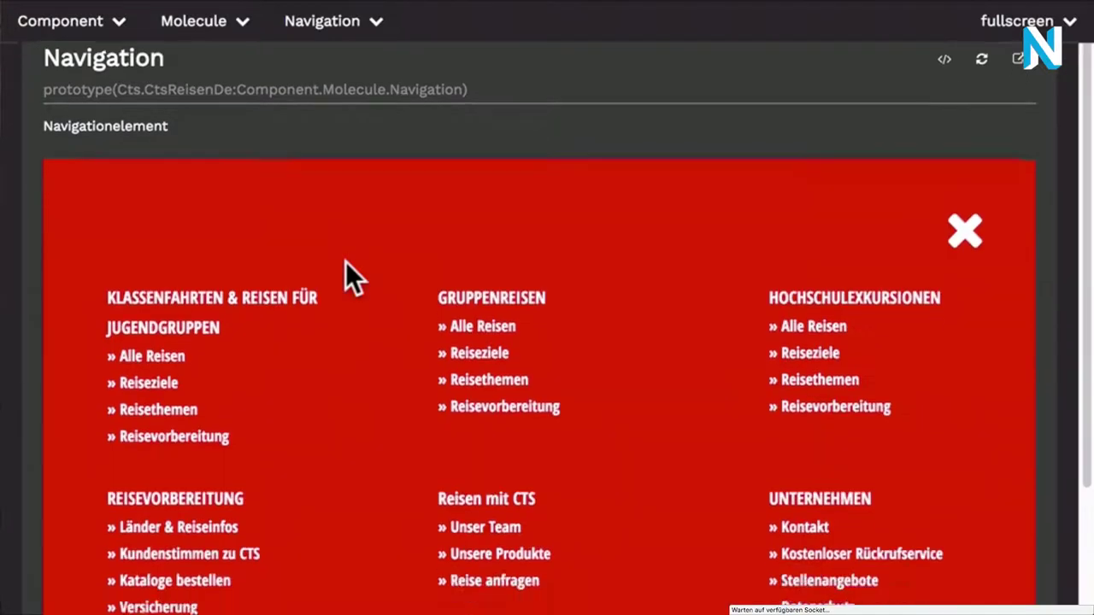
pyautogui.scroll(-3, 345, 262)
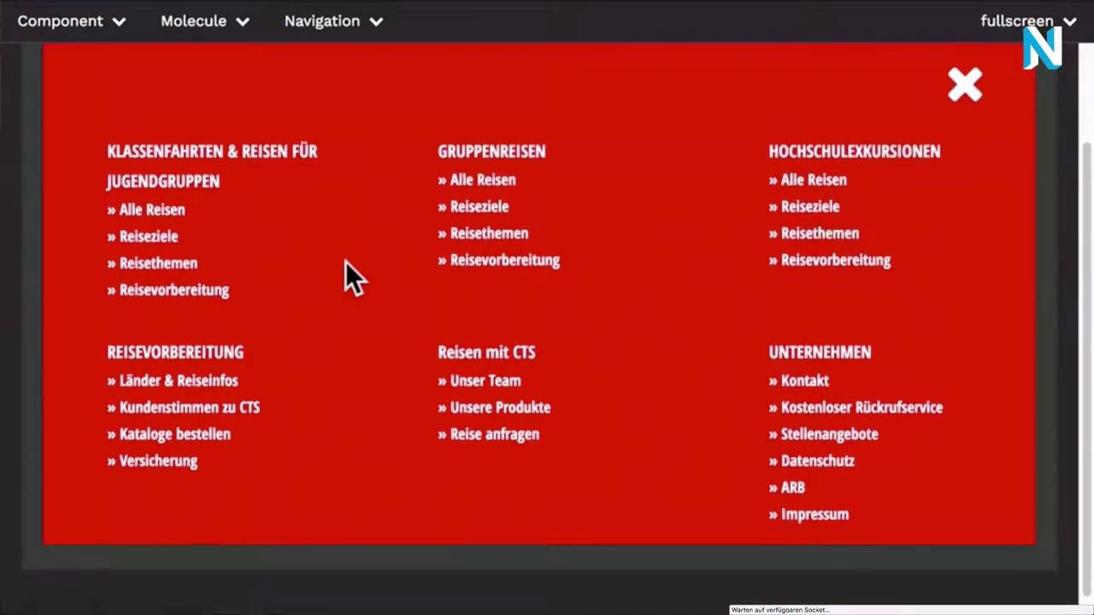
pyautogui.click(359, 33)
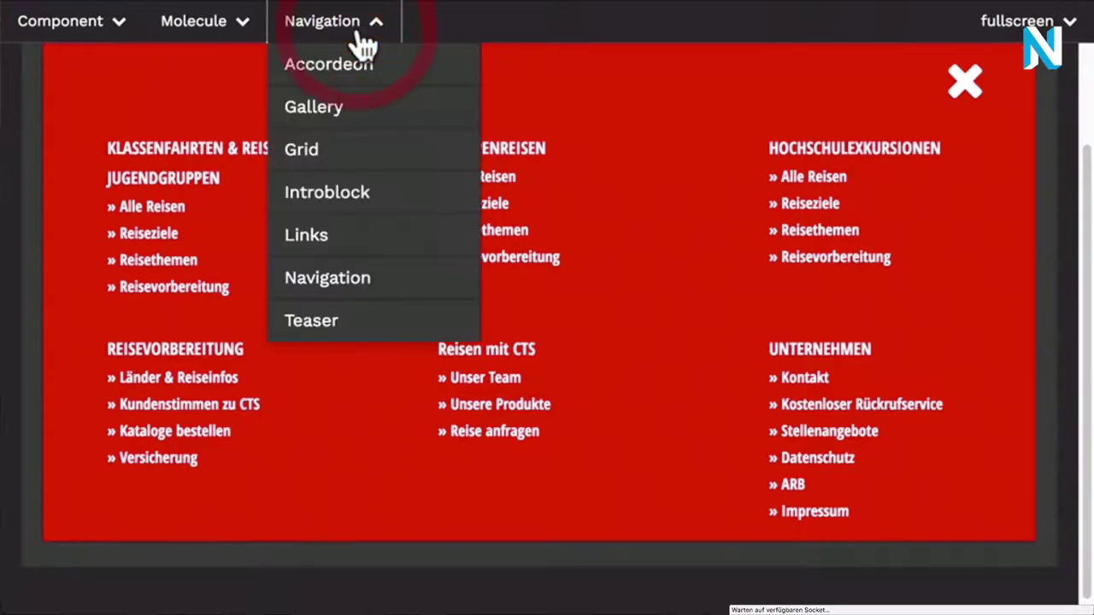
# - Show the Teaser components and scroll through the Emotional and Hero teasers
pyautogui.click(360, 325)
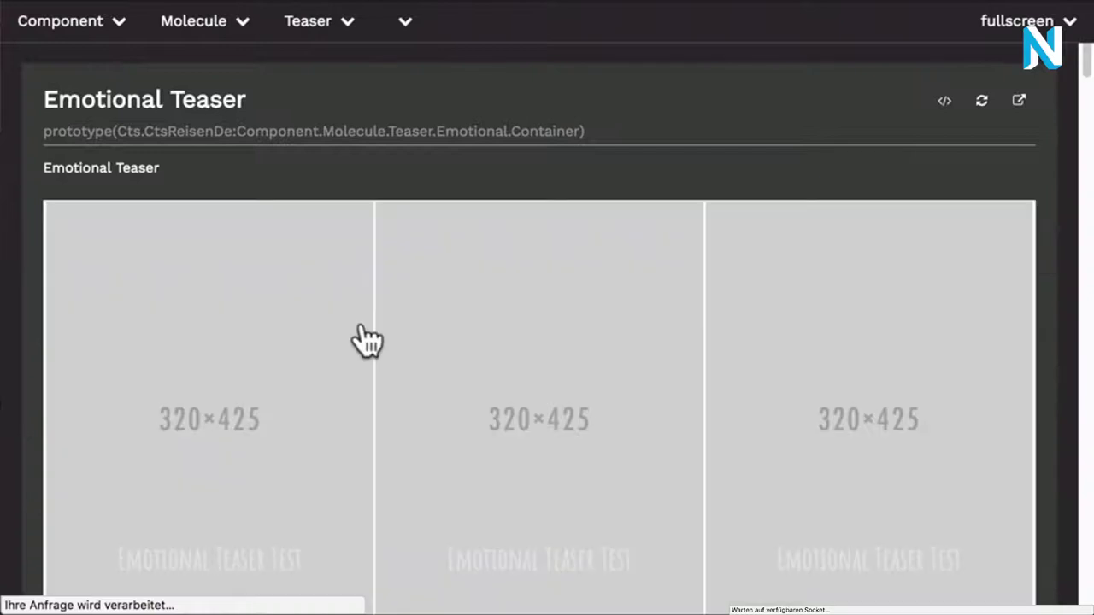
pyautogui.scroll(-1, 368, 340)
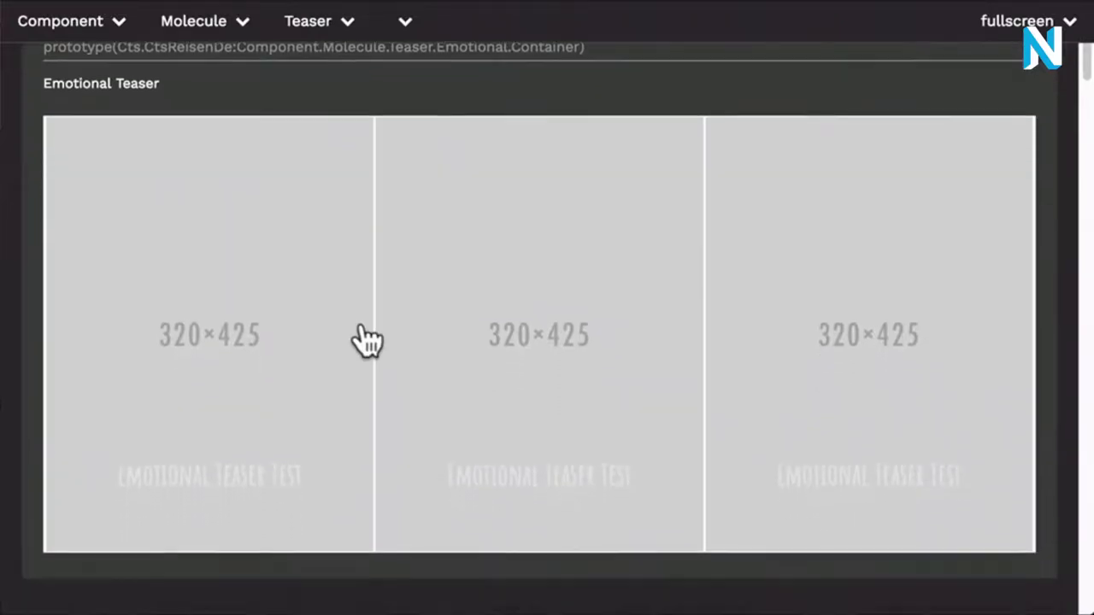
pyautogui.scroll(-1, 368, 340)
pyautogui.scroll(-3, 367, 340)
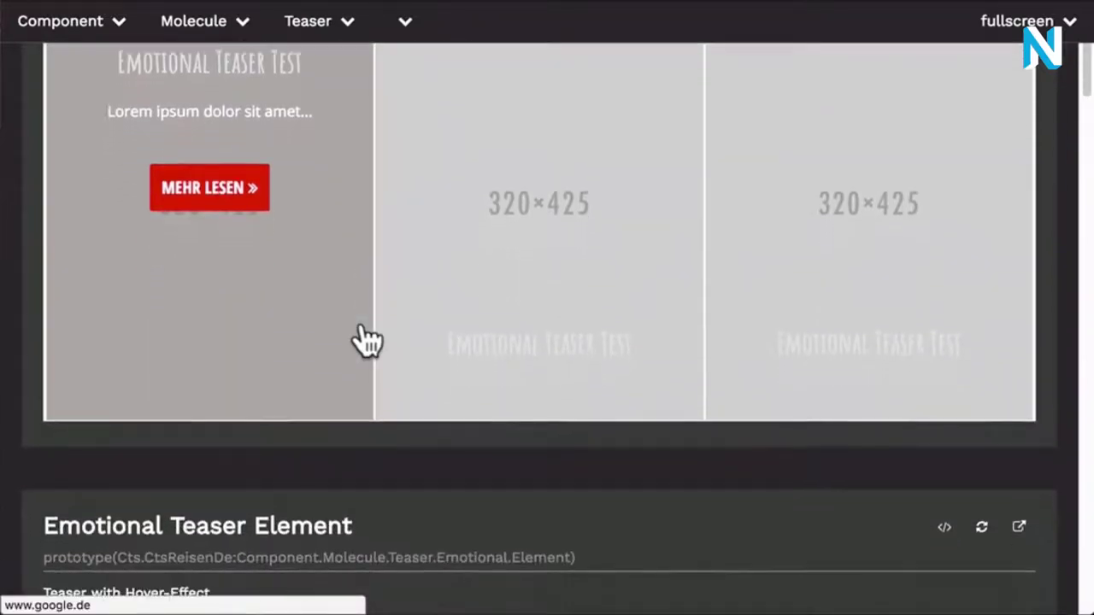
pyautogui.scroll(-4, 367, 340)
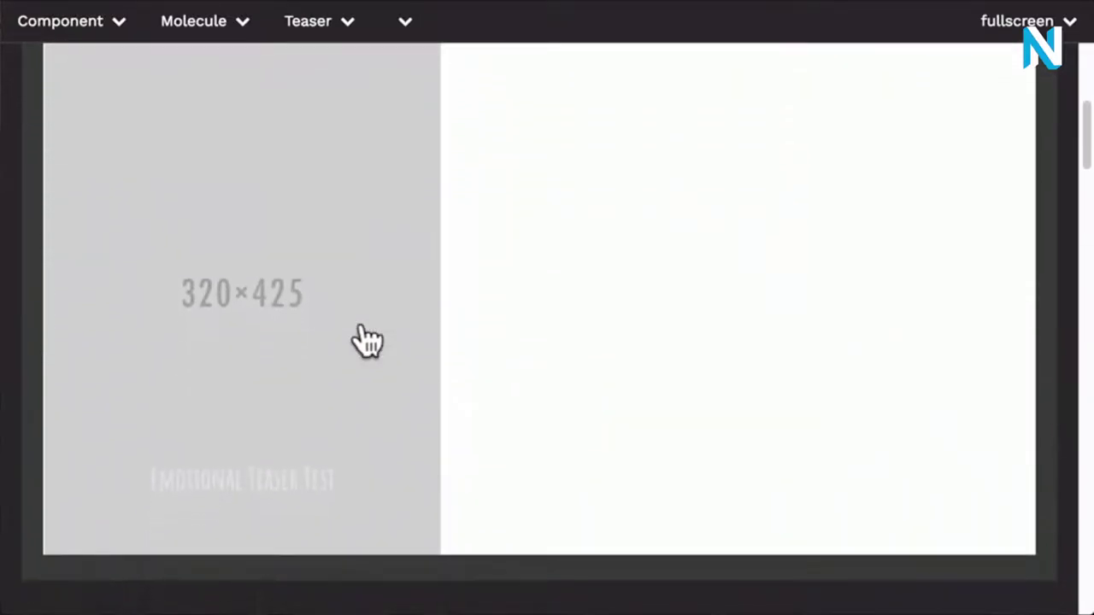
pyautogui.scroll(-2, 354, 323)
pyautogui.scroll(-3, 354, 325)
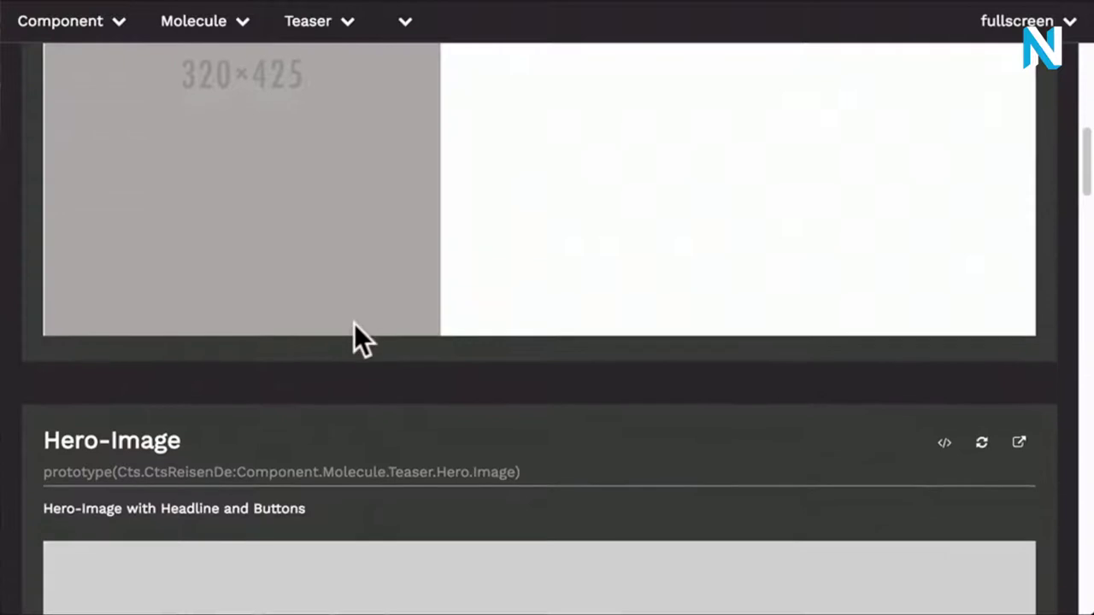
pyautogui.scroll(-3, 354, 323)
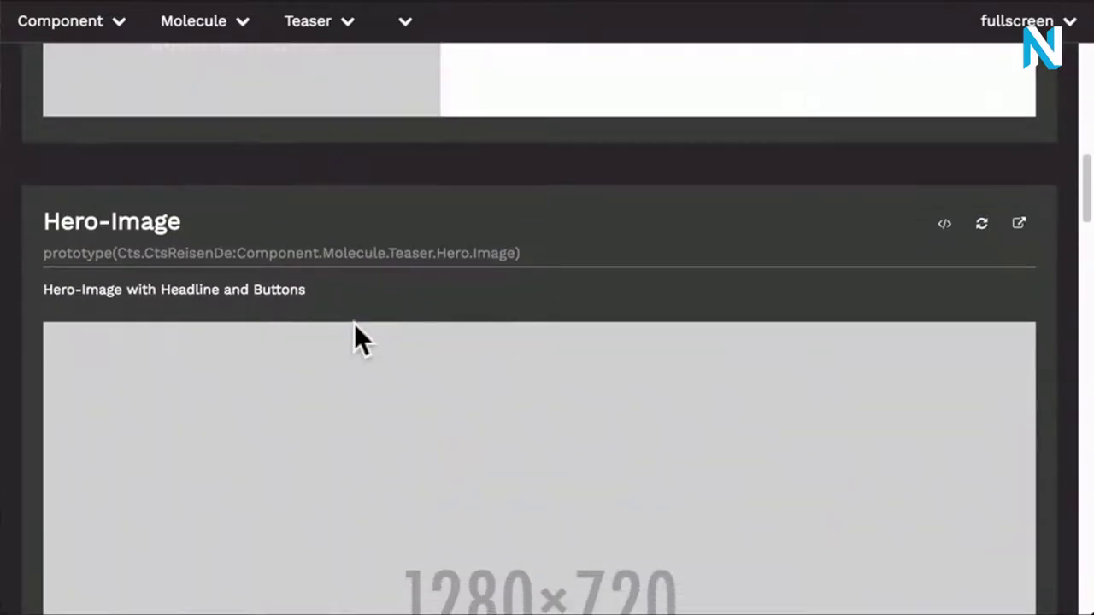
pyautogui.scroll(-1, 355, 327)
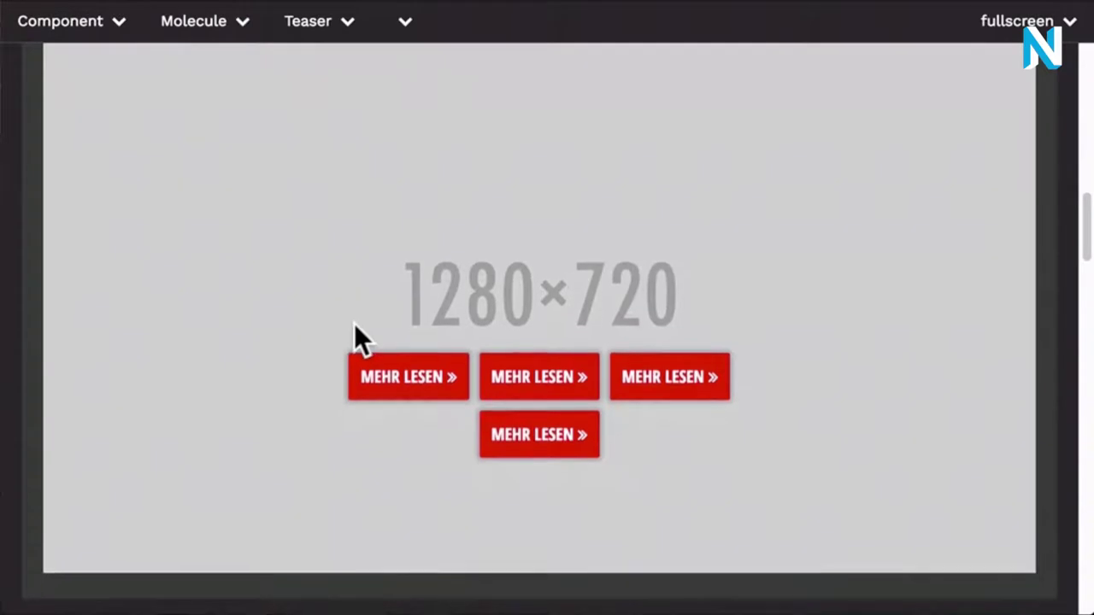
# - Choose the Simple teaser variant showing three Test Teaser Headline cards
pyautogui.click(407, 24)
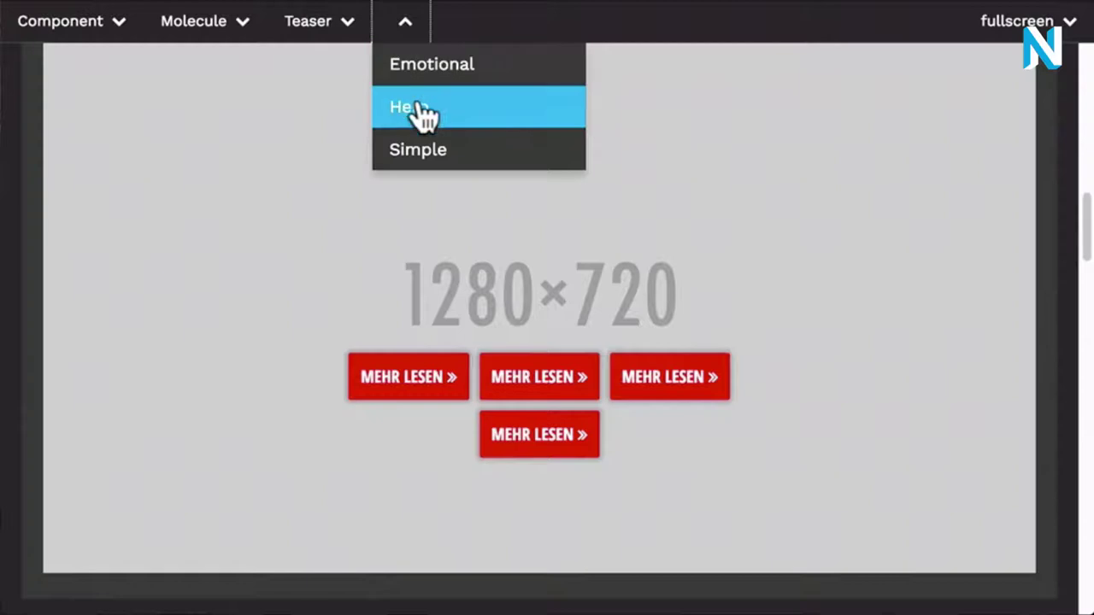
pyautogui.click(421, 162)
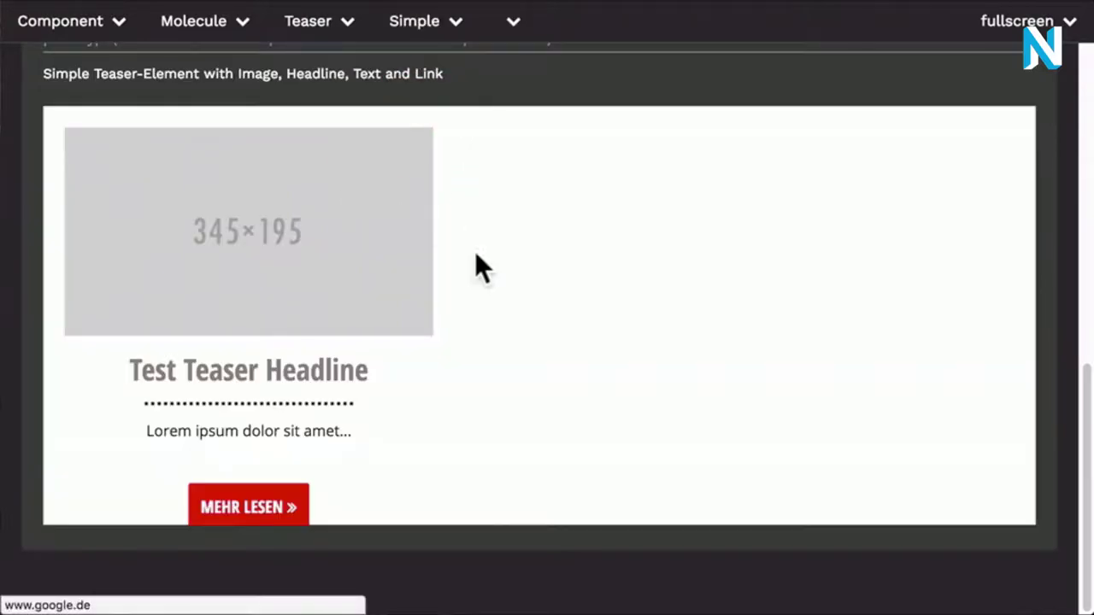
pyautogui.scroll(3, 598, 349)
pyautogui.scroll(5, 604, 348)
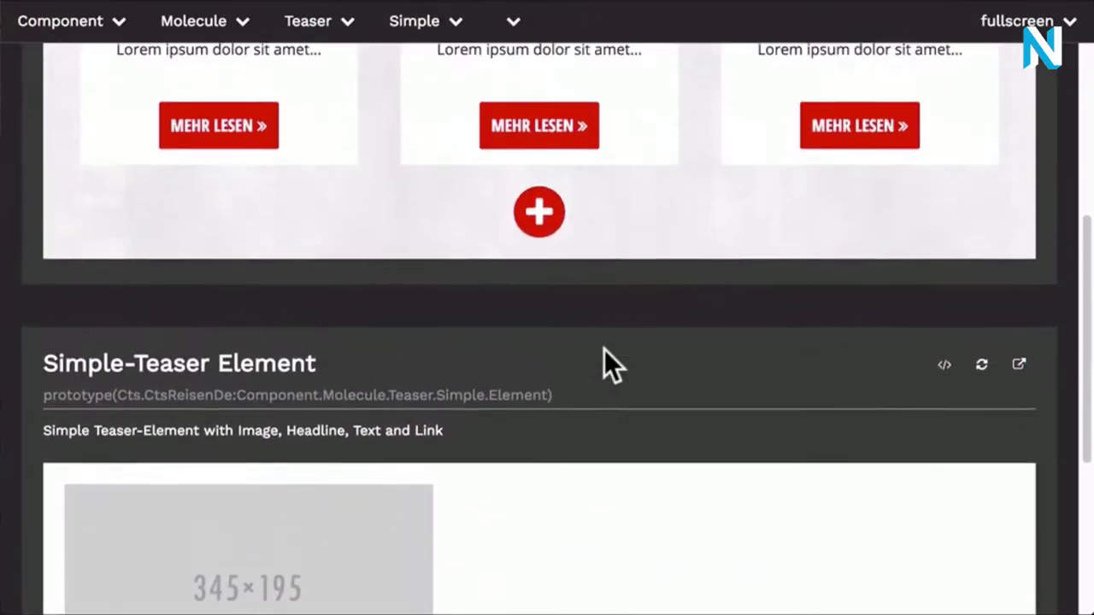
pyautogui.scroll(3, 604, 350)
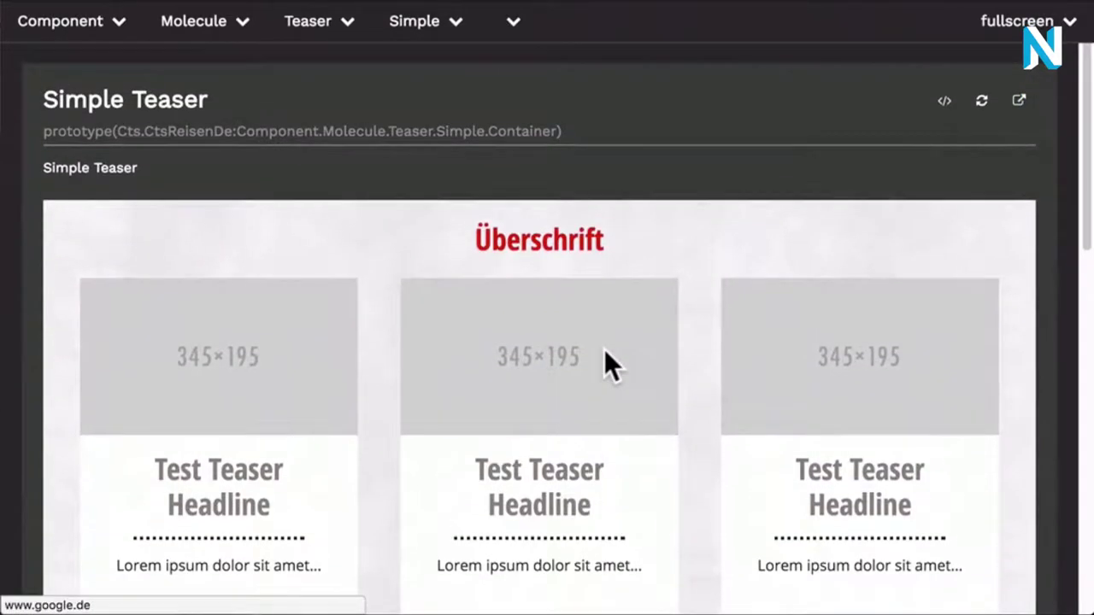
pyautogui.moveTo(605, 352)
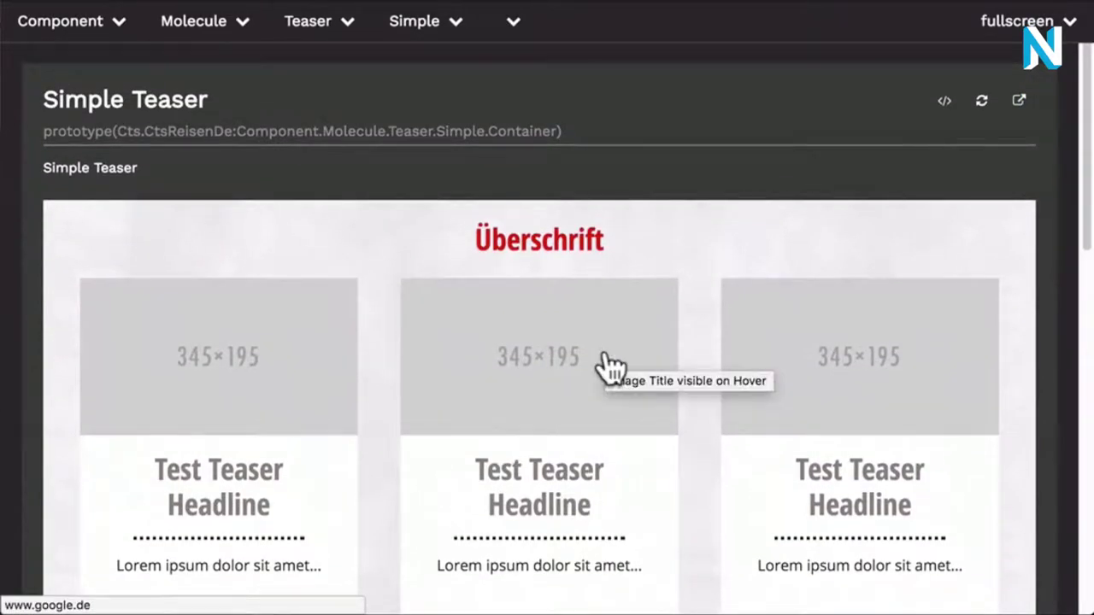
# - Switch to the Organism level and scroll from the Page Footer to the Page Header
pyautogui.click(217, 24)
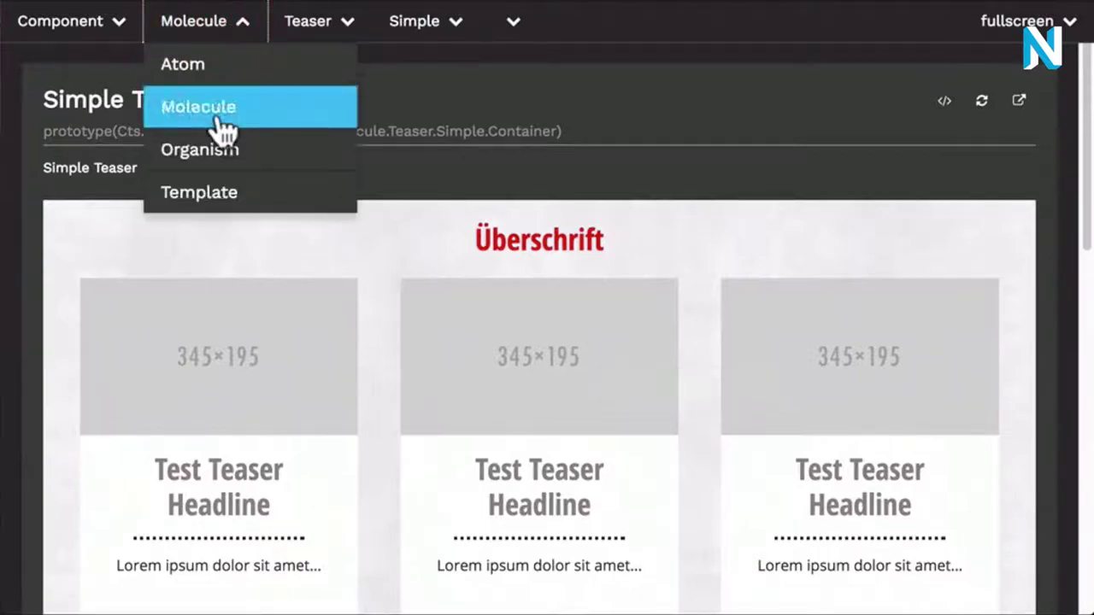
pyautogui.click(214, 153)
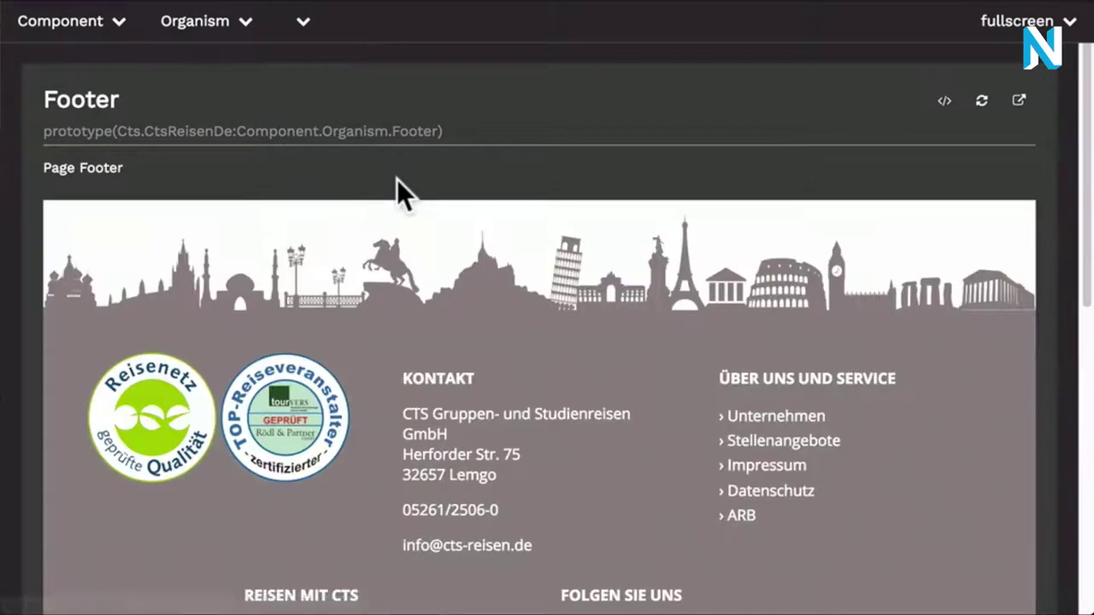
pyautogui.scroll(-3, 397, 178)
pyautogui.scroll(-2, 397, 178)
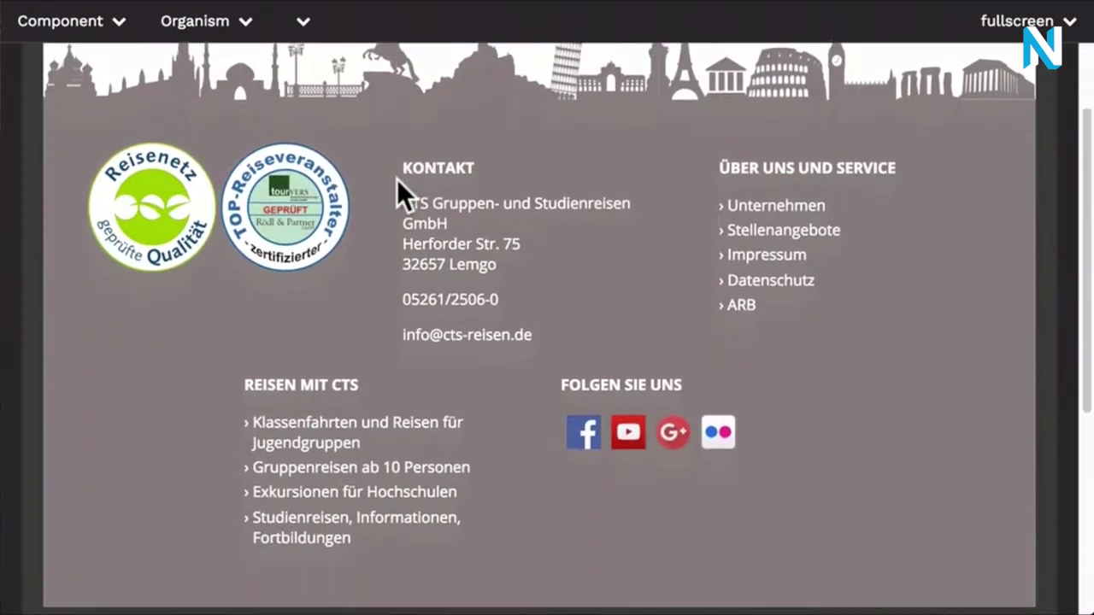
pyautogui.scroll(-1, 396, 179)
pyautogui.scroll(-6, 396, 179)
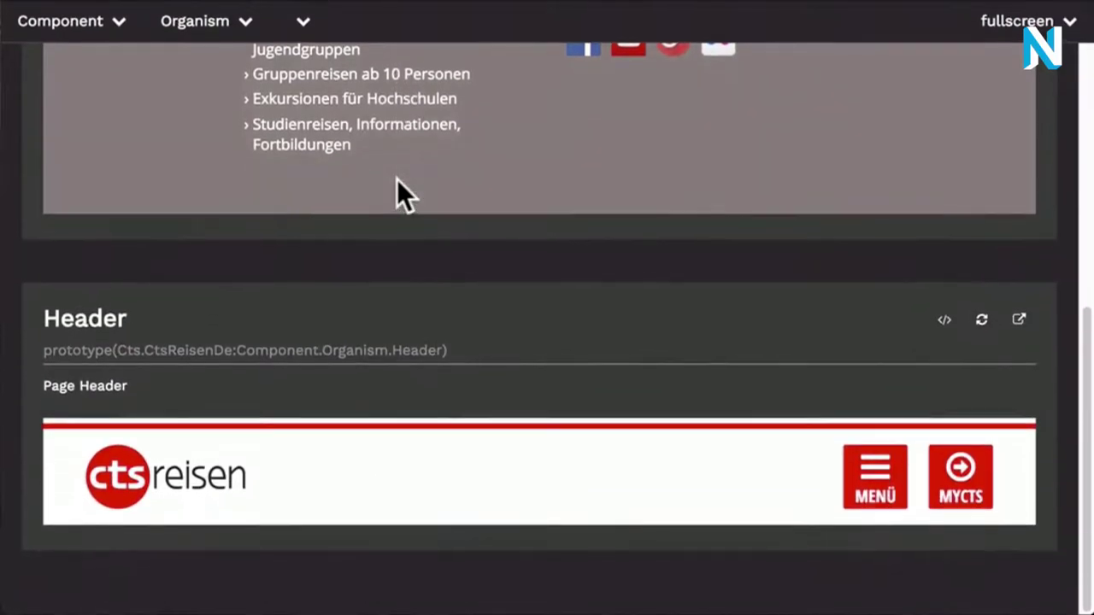
# - Switch to the Template level and scroll through the Default Page preview
pyautogui.click(175, 28)
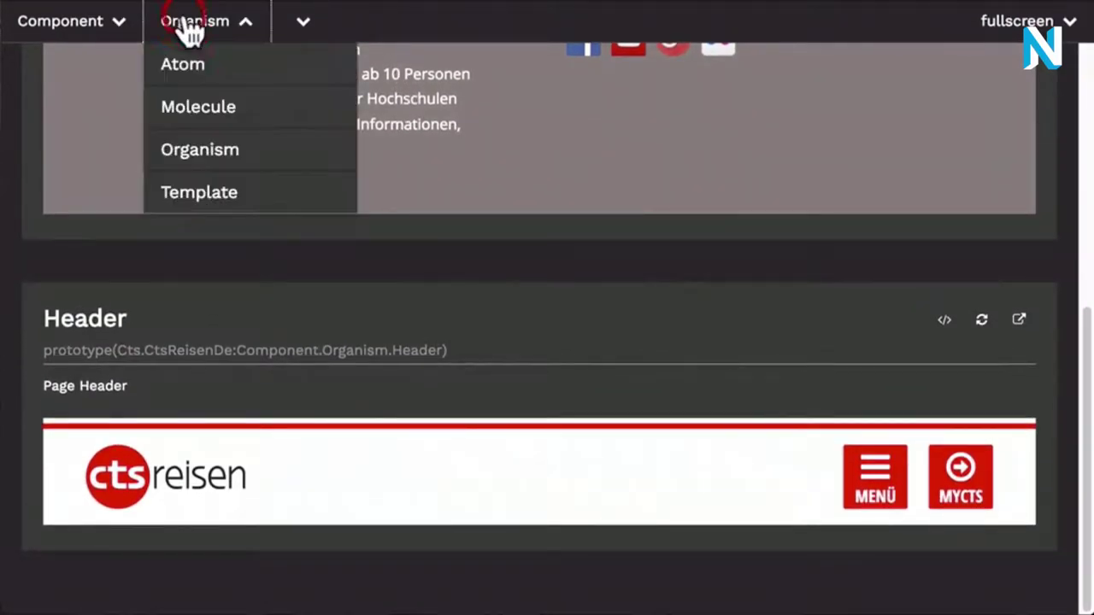
pyautogui.click(227, 193)
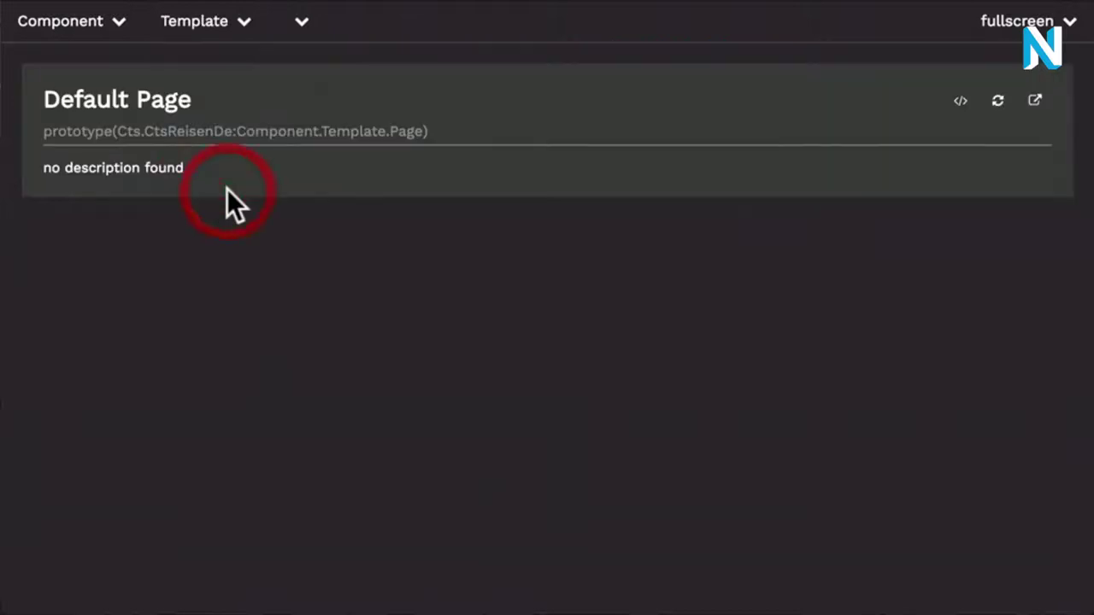
pyautogui.scroll(-3, 228, 189)
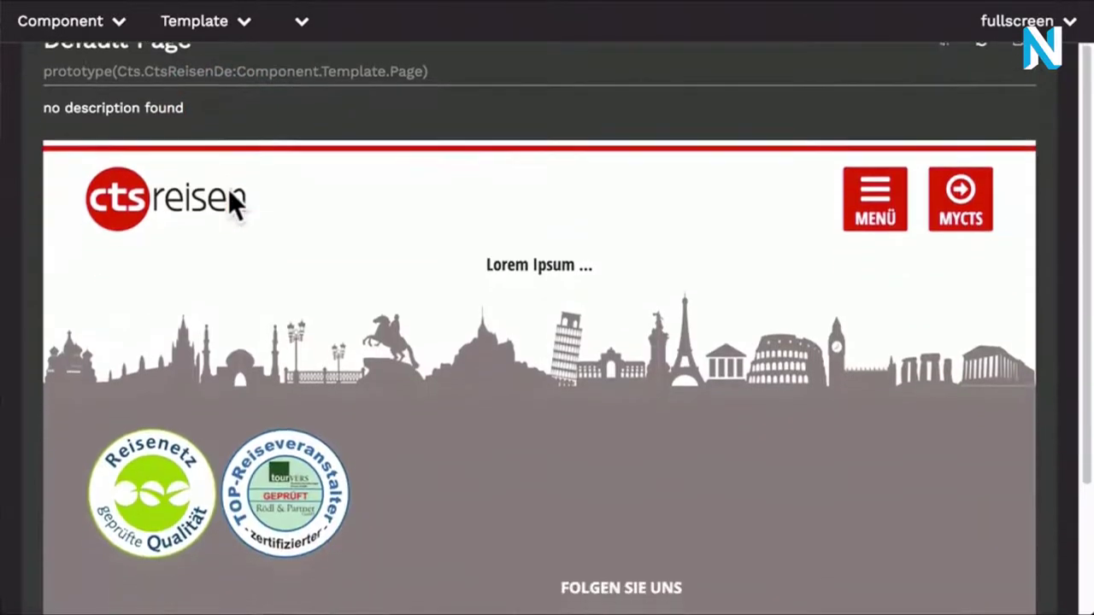
pyautogui.scroll(3, 228, 189)
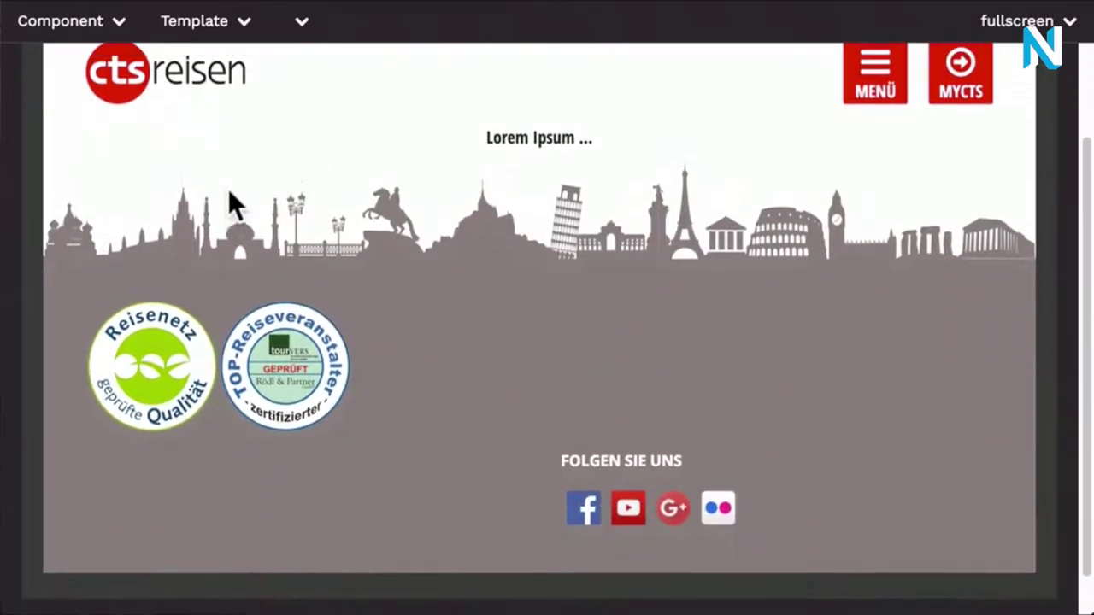
pyautogui.scroll(1, 228, 189)
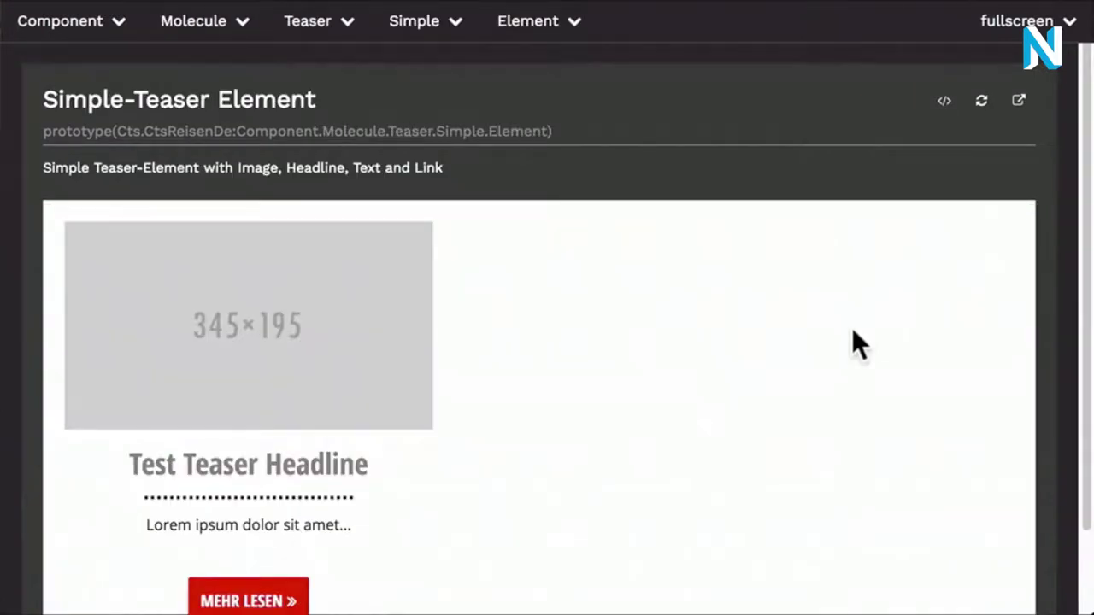
# - Scroll through the Simple-Teaser Element card with its image, headline and MEHR LESEN link
pyautogui.scroll(-2, 852, 332)
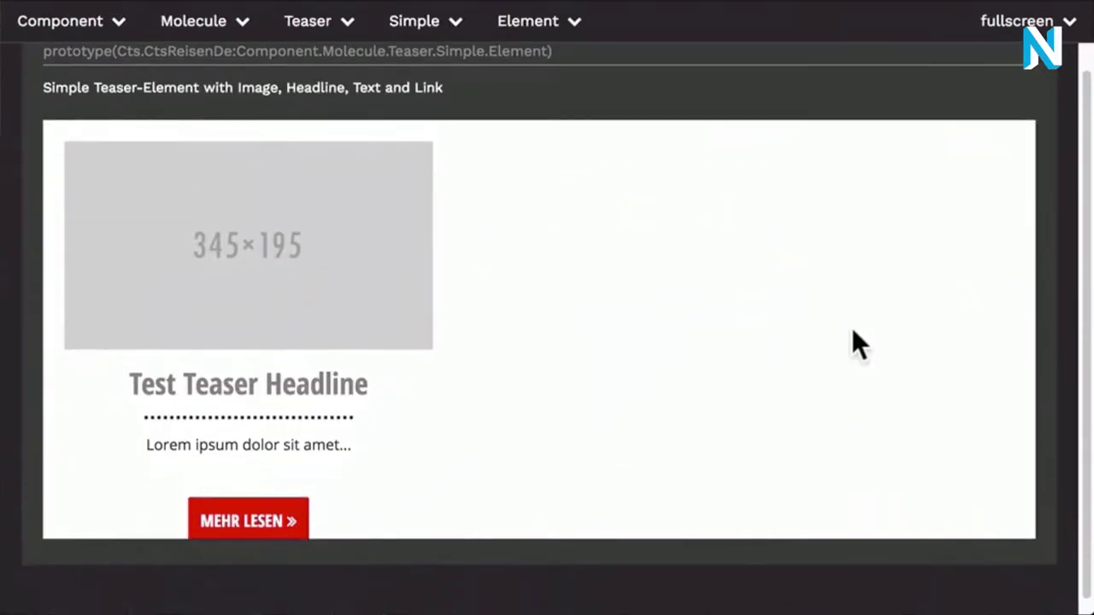
pyautogui.scroll(2, 851, 327)
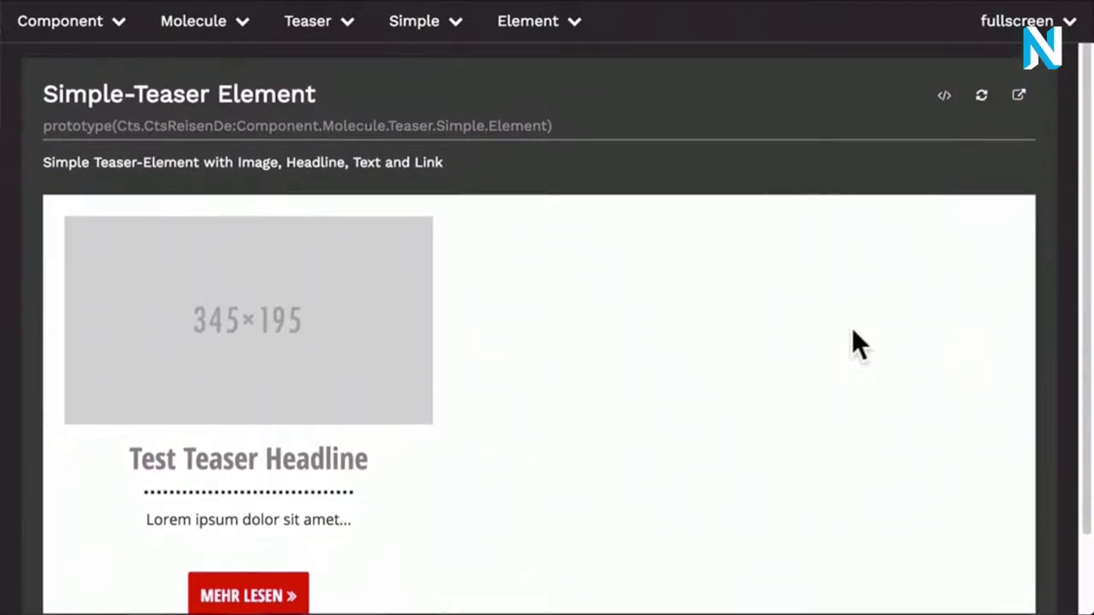
# - Show the Simple-Teaser Element's HTML source beneath the preview and scroll through it
pyautogui.click(945, 103)
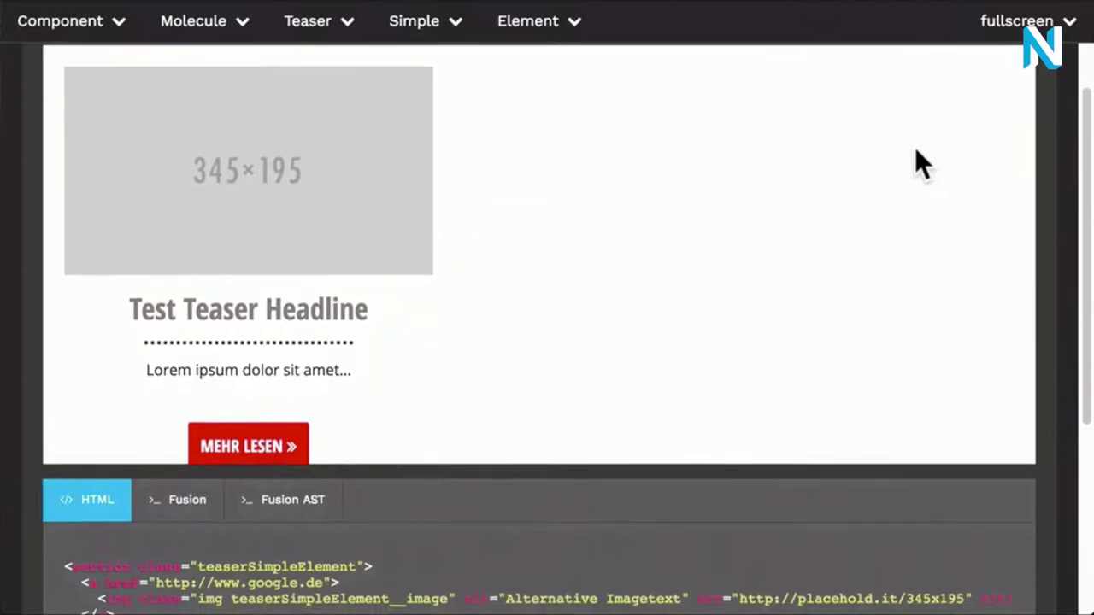
pyautogui.scroll(-3, 832, 309)
pyautogui.scroll(-4, 834, 309)
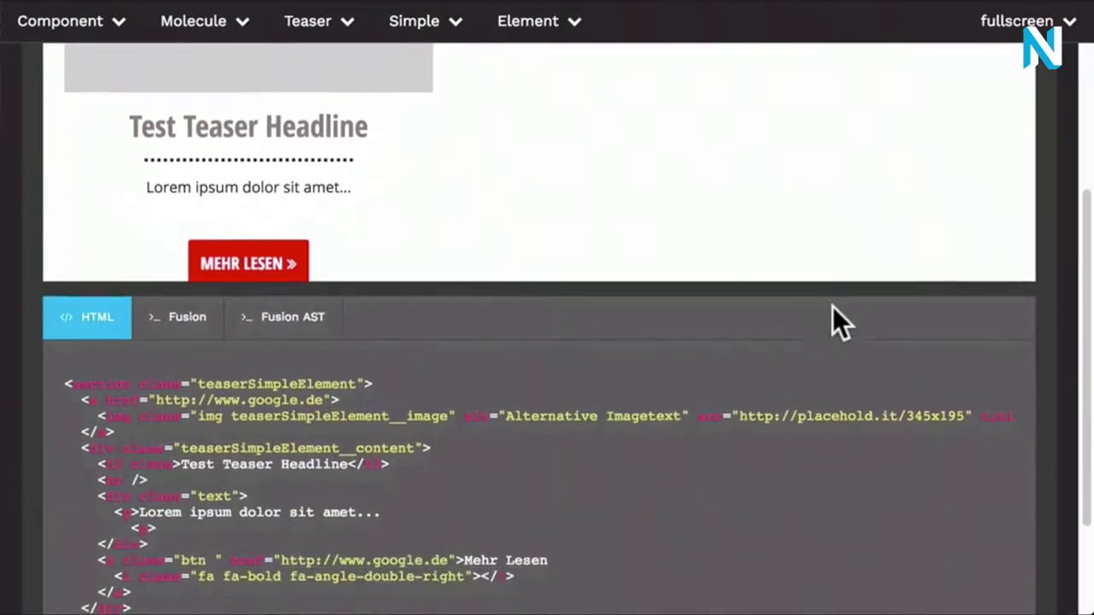
pyautogui.scroll(-1, 832, 306)
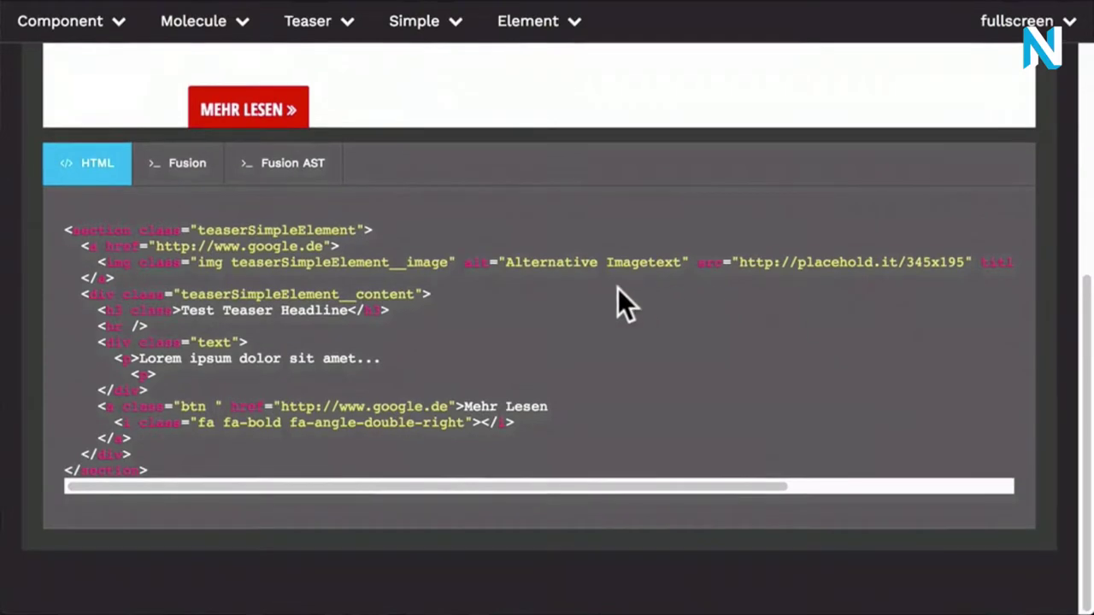
# - Review the component's Fusion source, then its Fusion AST
pyautogui.click(188, 180)
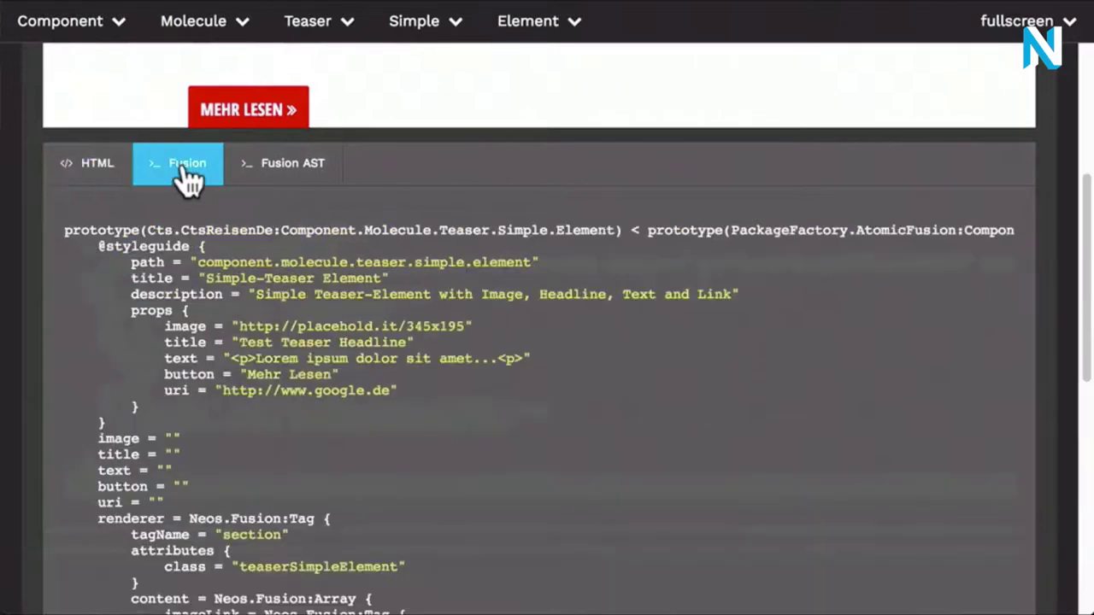
pyautogui.scroll(-3, 251, 257)
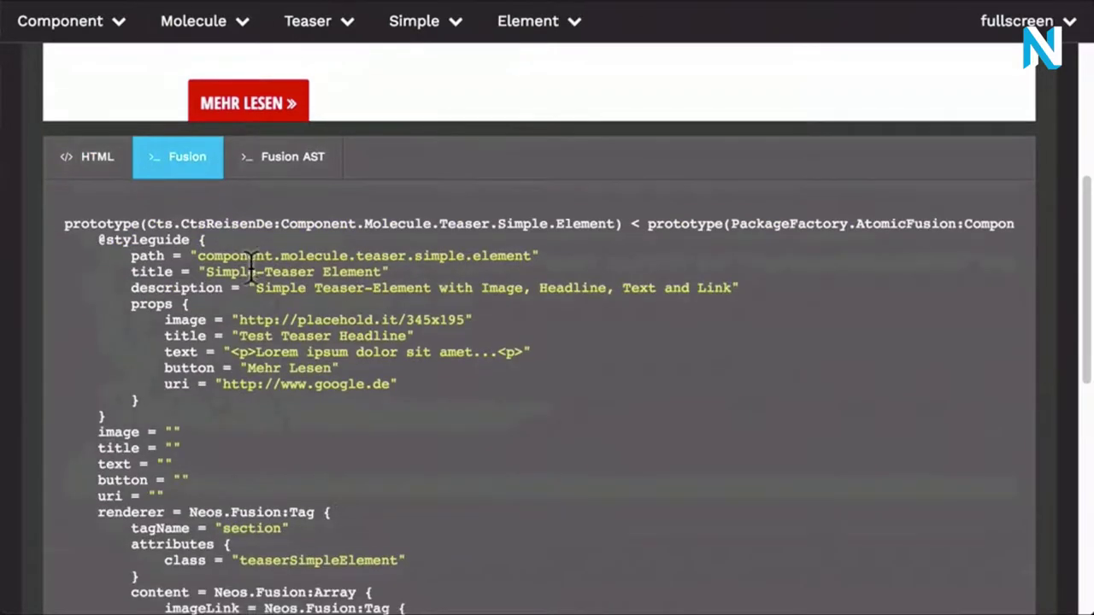
pyautogui.scroll(-2, 250, 269)
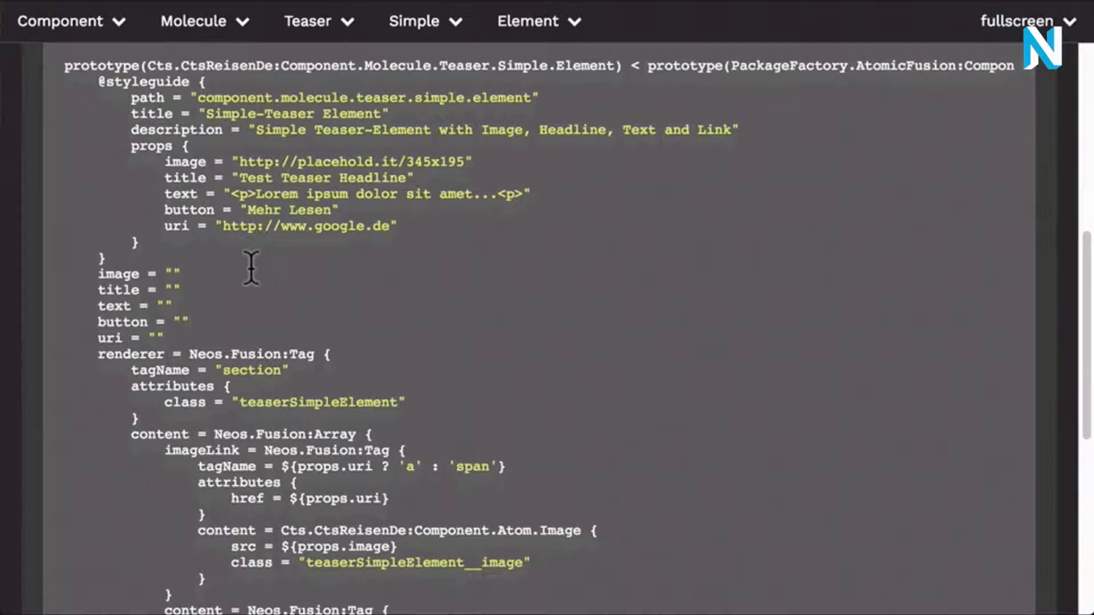
pyautogui.scroll(4, 251, 269)
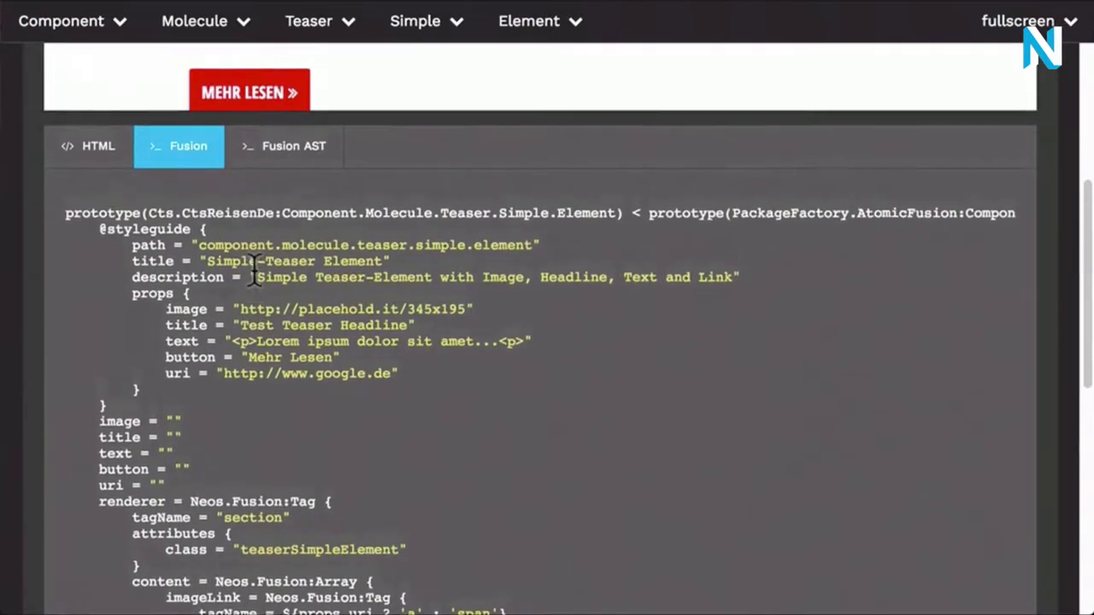
pyautogui.click(294, 161)
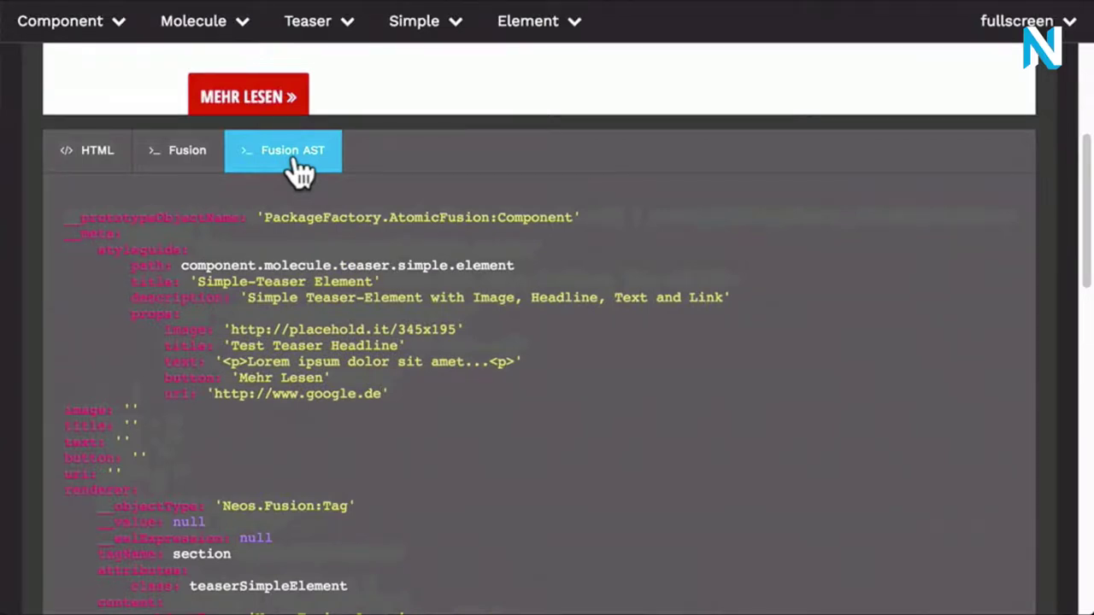
pyautogui.scroll(8, 385, 213)
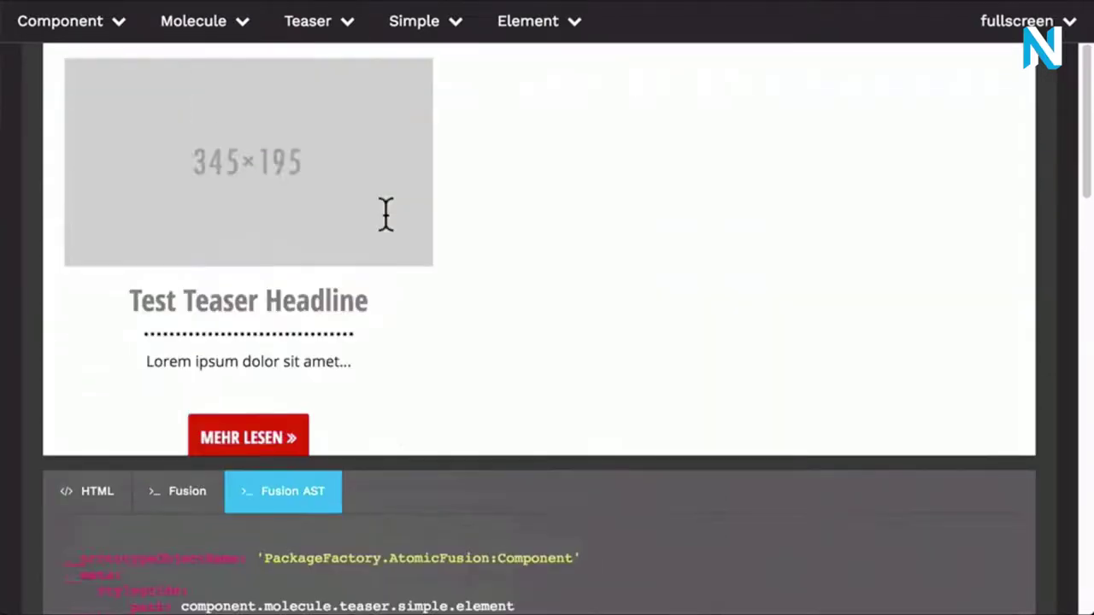
pyautogui.scroll(4, 386, 214)
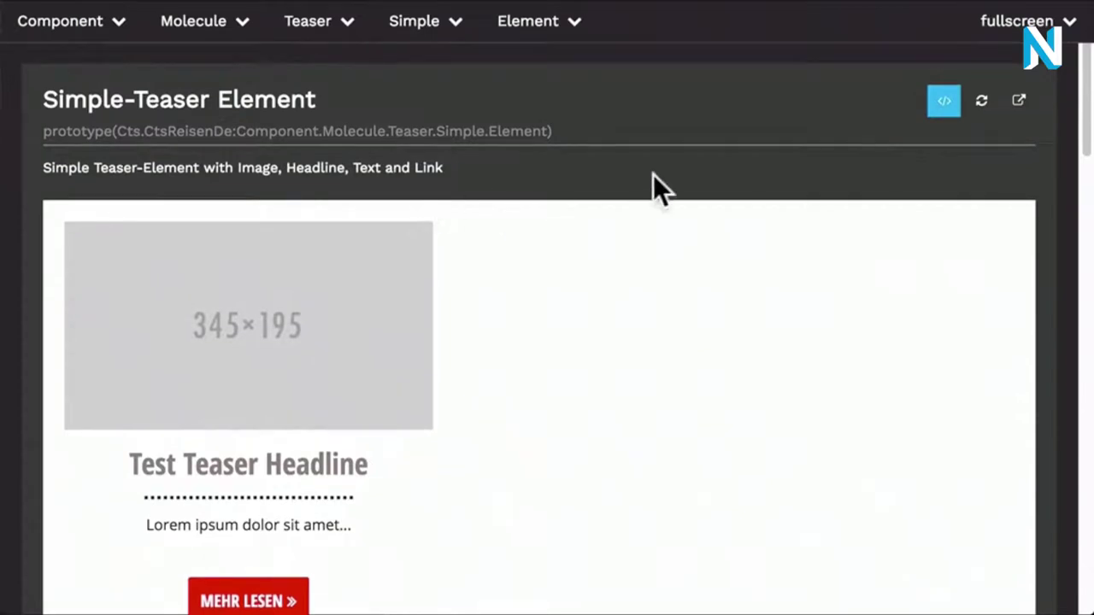
# - Reload the Simple-Teaser Element preview and show it standalone on its own page
pyautogui.click(983, 104)
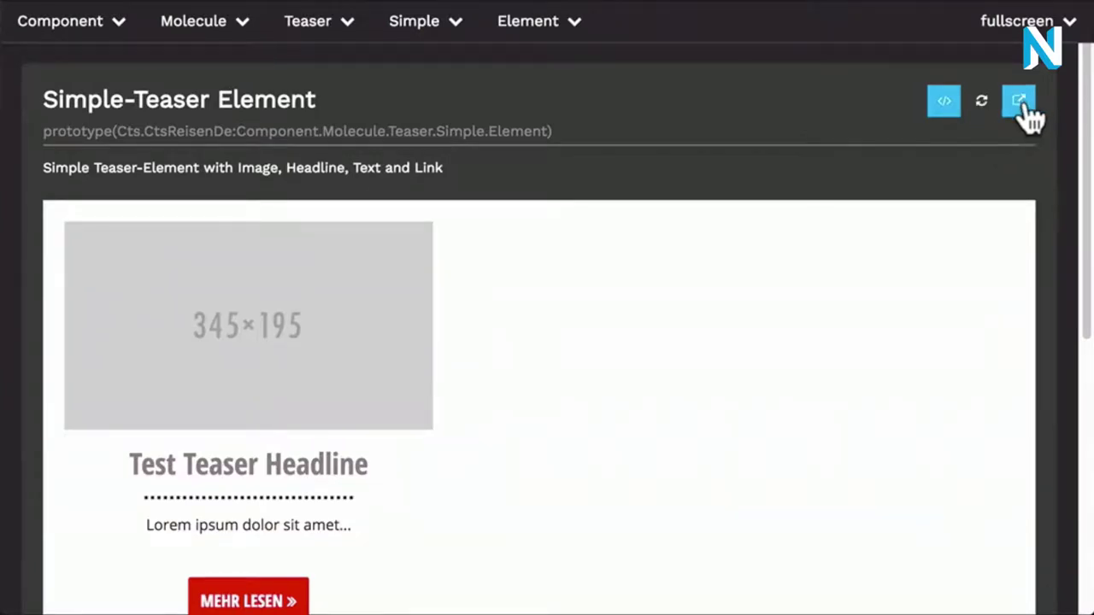
pyautogui.click(1021, 102)
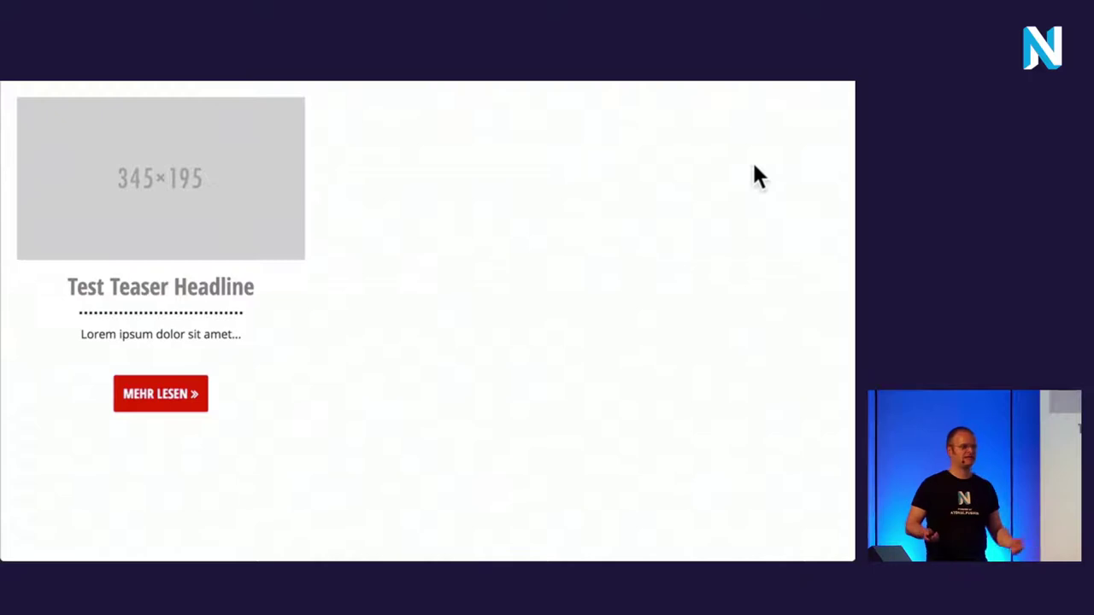
# - Return to the styleguide's Simple Teaser preview and bring up the viewport size choices
pyautogui.click(816, 103)
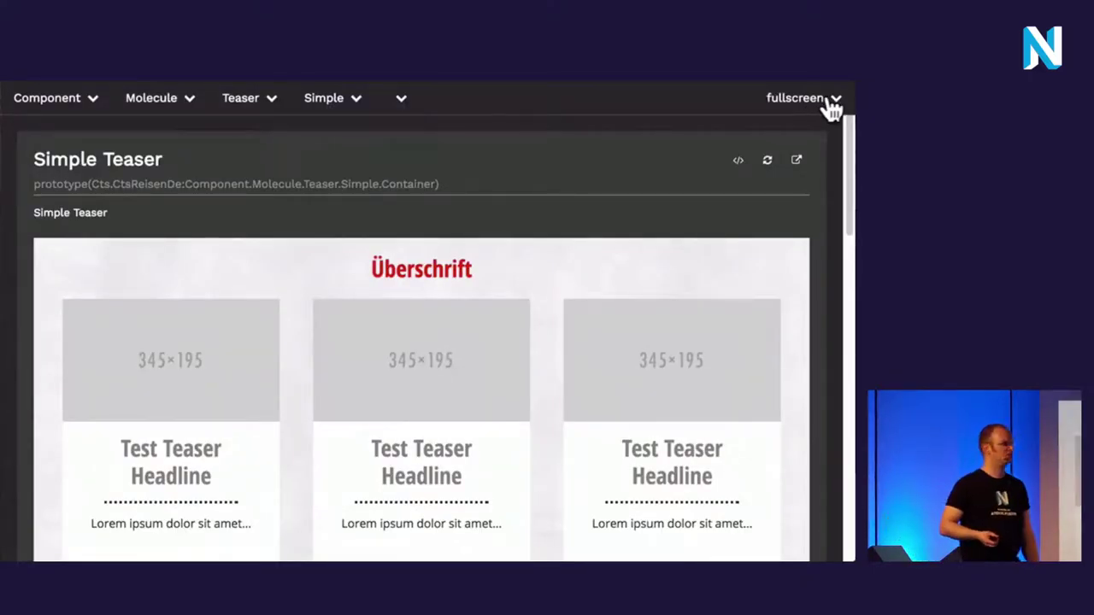
pyautogui.click(835, 100)
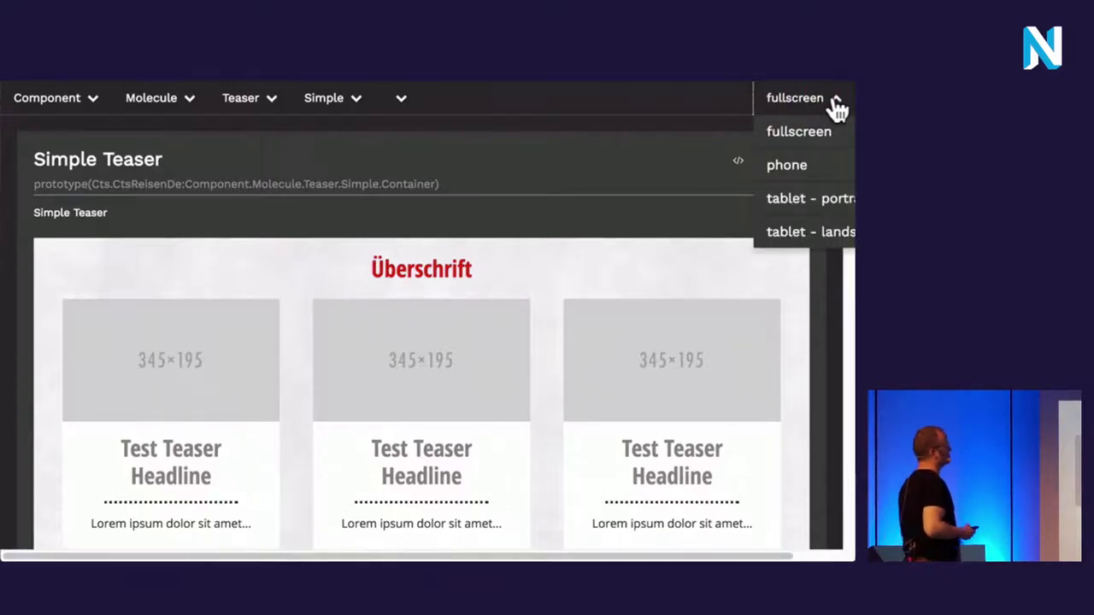
# - Preview the Simple Teaser at tablet - portrait width and scroll through the teasers
pyautogui.click(804, 214)
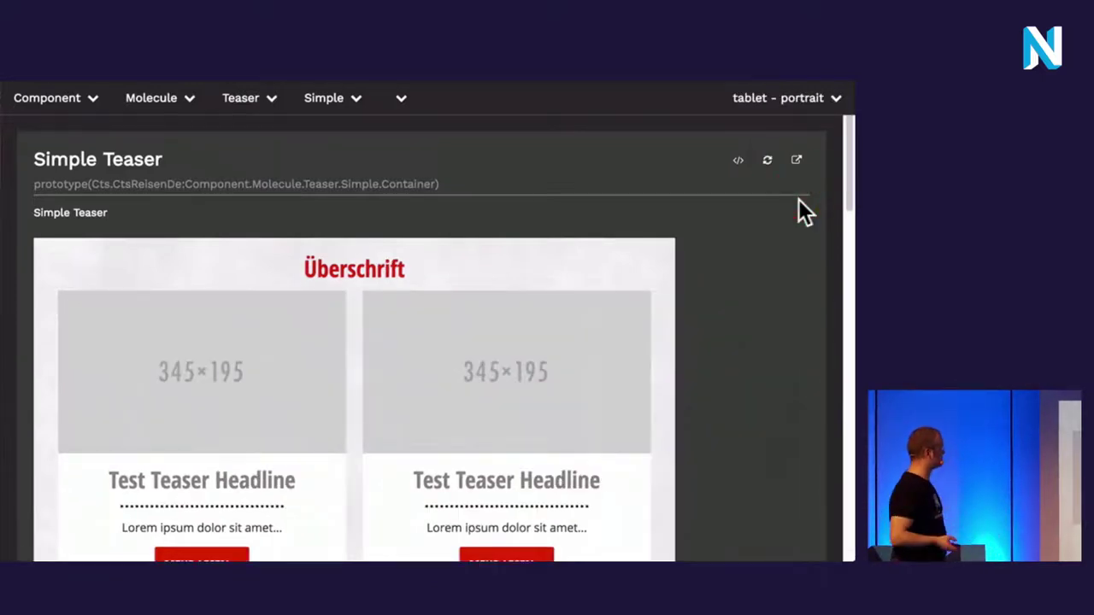
pyautogui.scroll(-1, 765, 191)
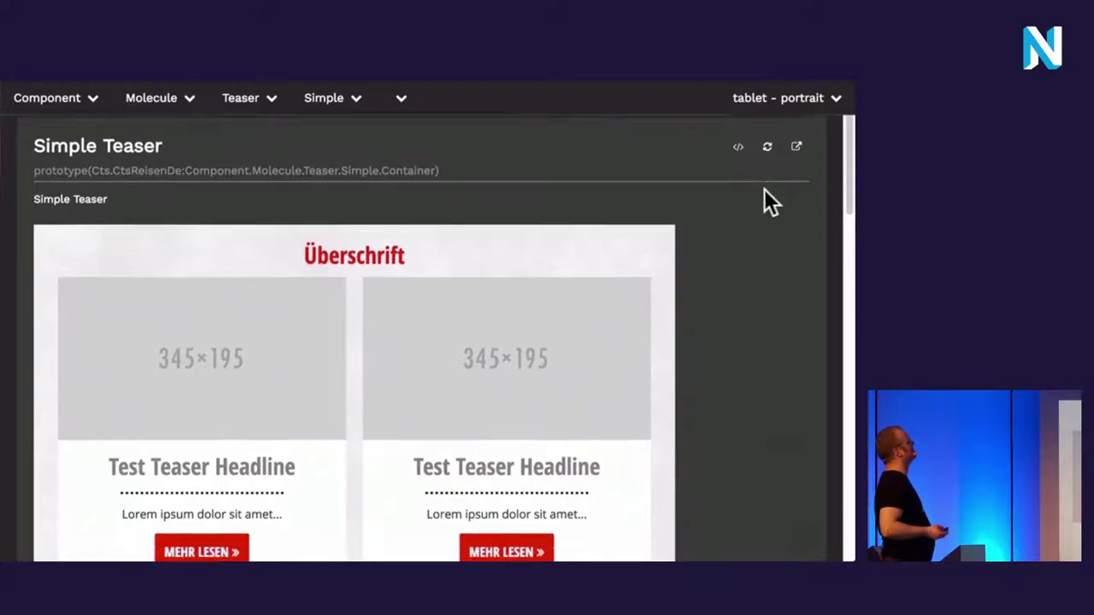
pyautogui.scroll(-3, 765, 190)
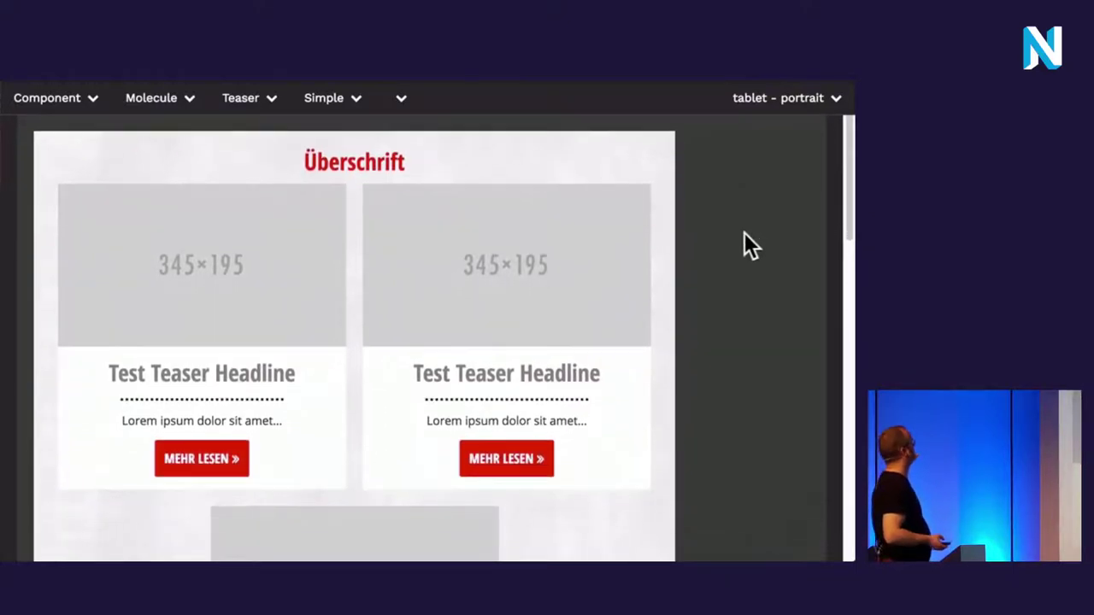
pyautogui.scroll(-5, 745, 234)
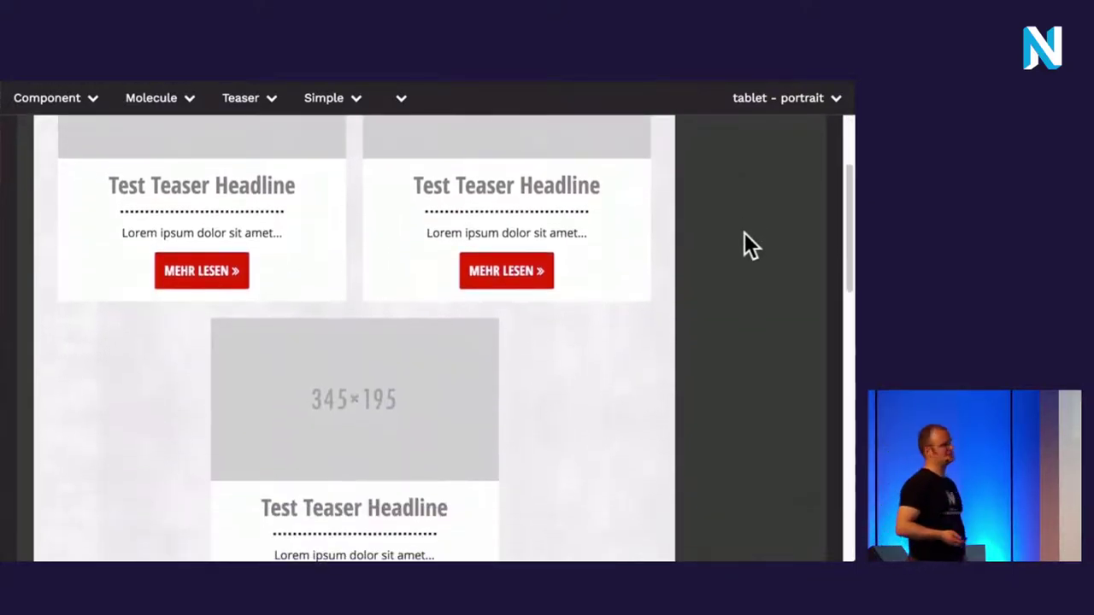
pyautogui.scroll(7, 742, 231)
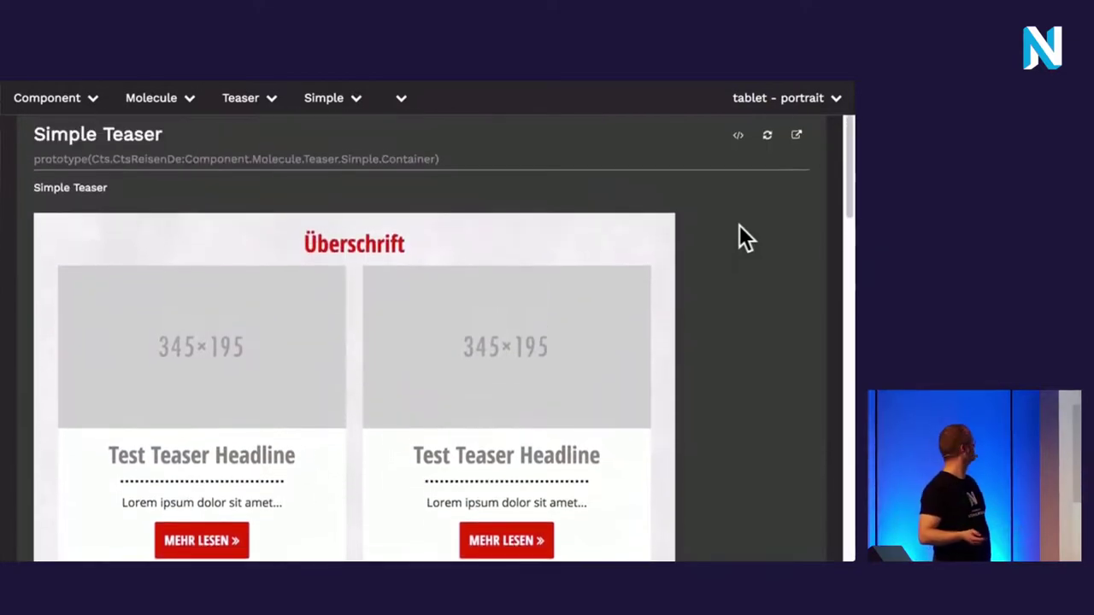
pyautogui.scroll(1, 740, 235)
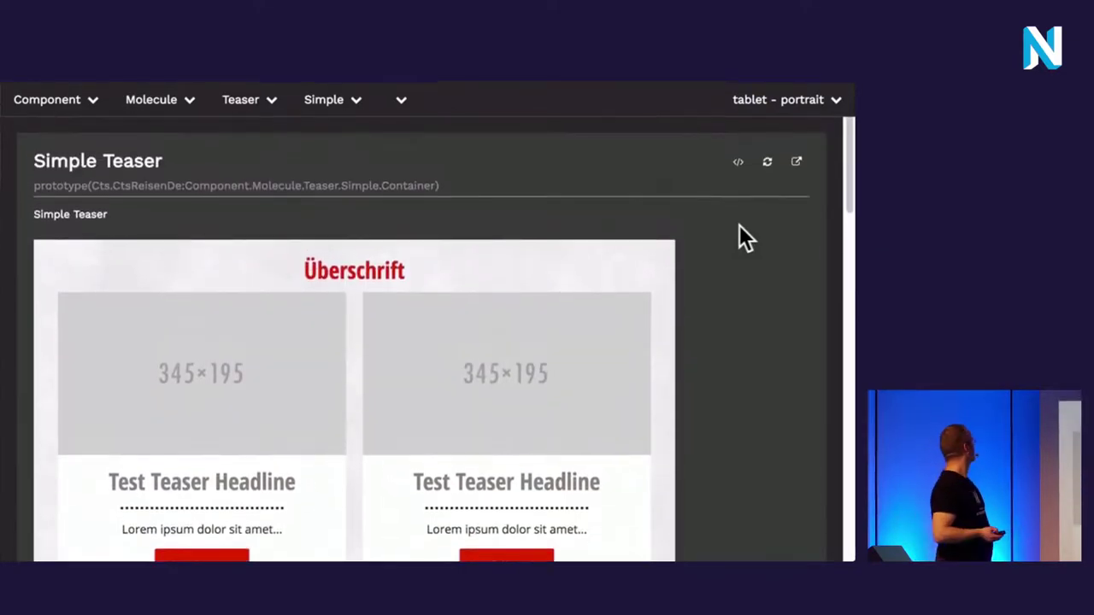
# - Check the teaser at phone width, then return to the fullscreen viewport
pyautogui.click(818, 109)
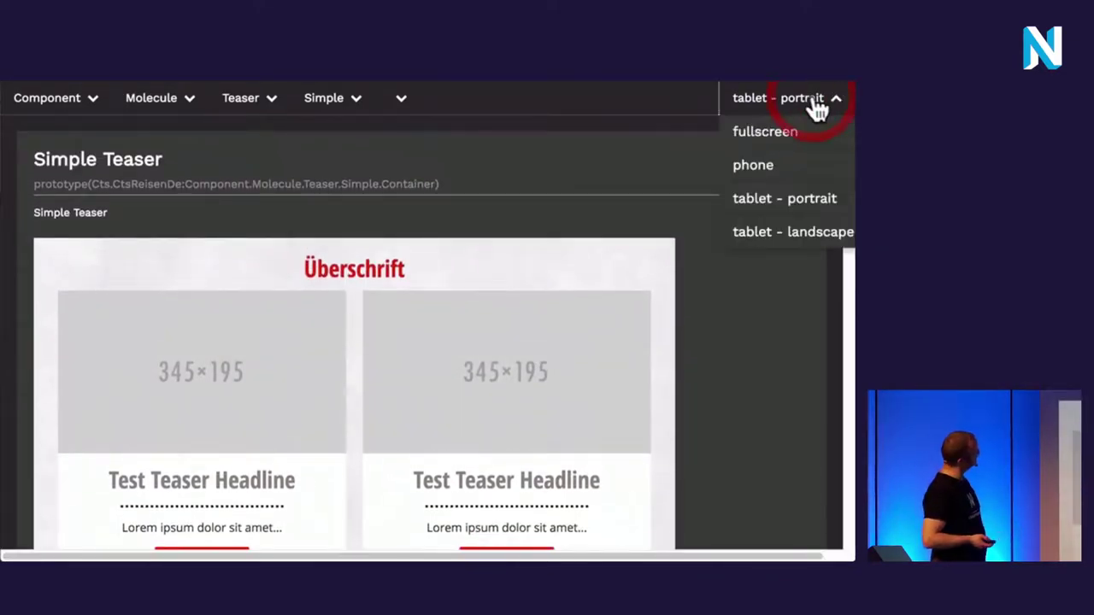
pyautogui.click(780, 173)
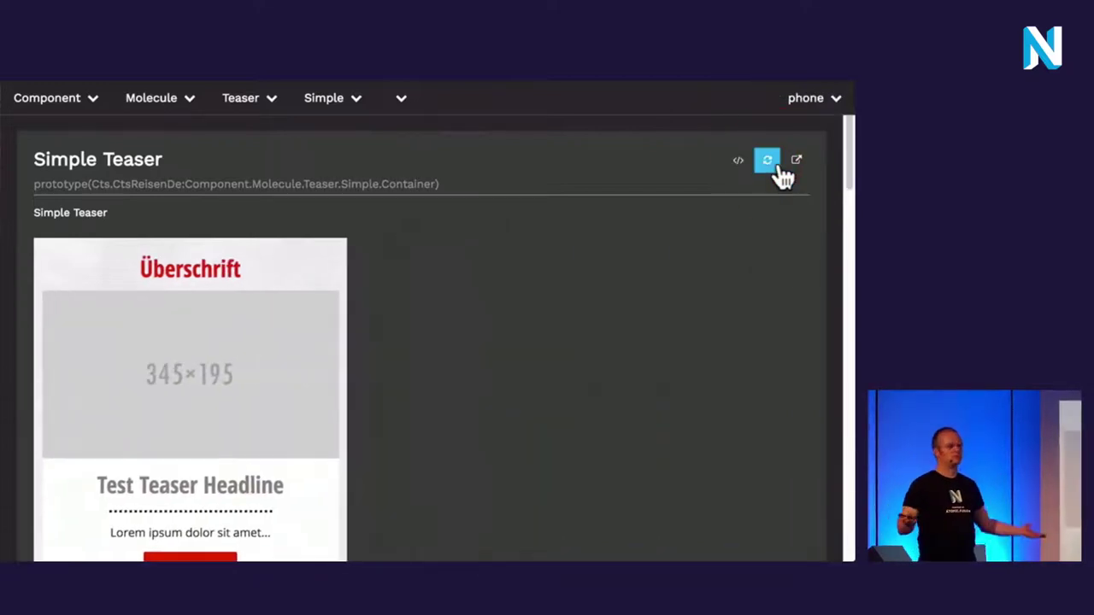
pyautogui.click(826, 106)
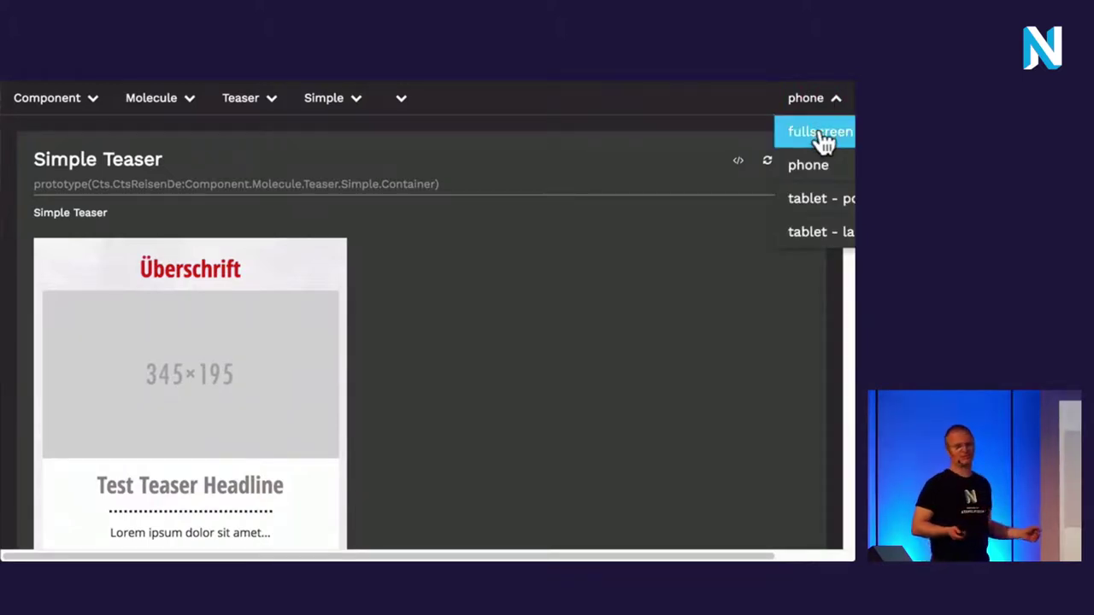
pyautogui.click(821, 136)
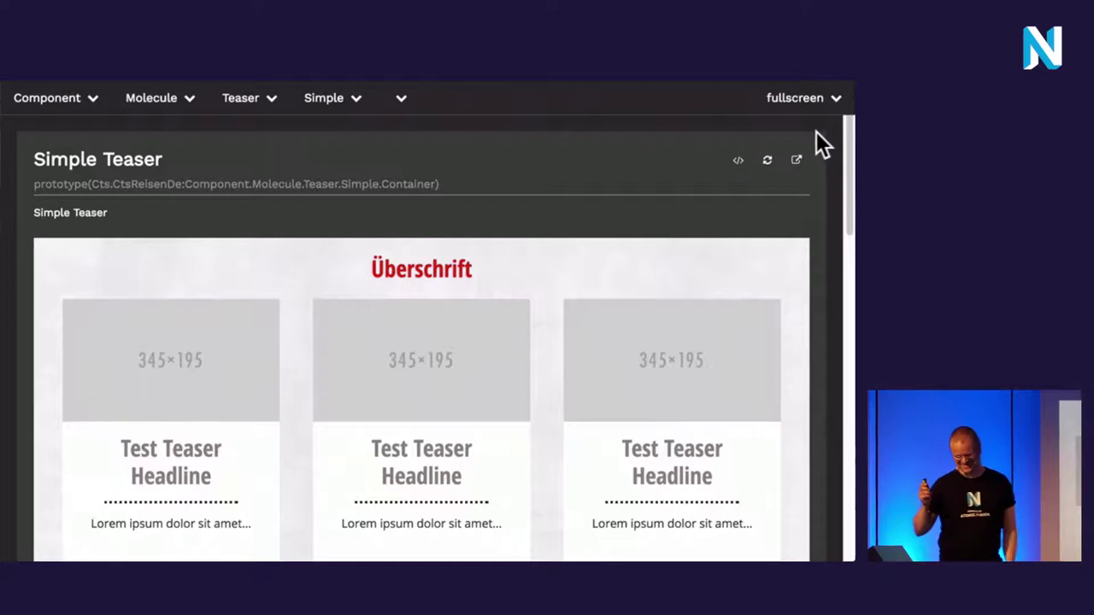